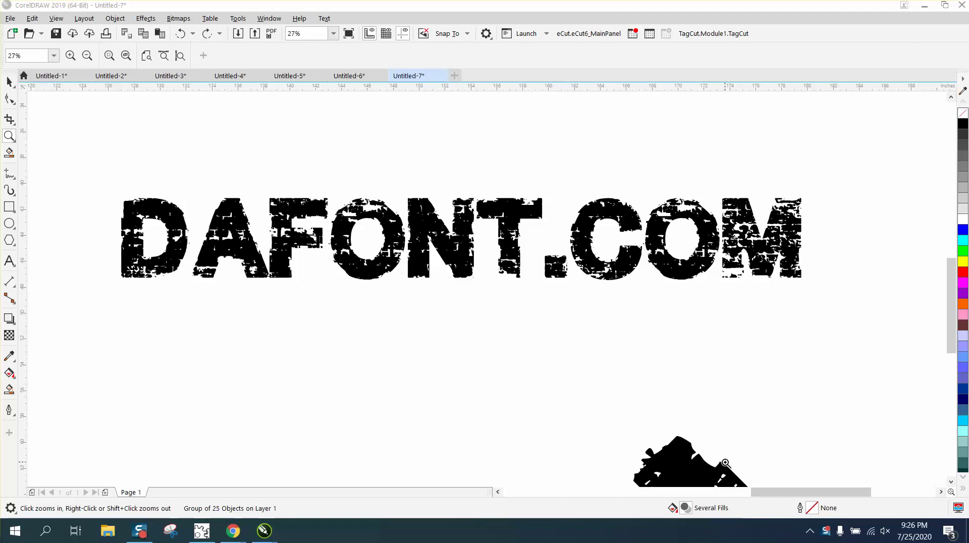
Type the letter 'I' on the canvas and enlarge it to 684.63 pt.
{"action": "scroll", "coordinate": [460, 325], "scroll_direction": "down", "scroll_amount": 2}
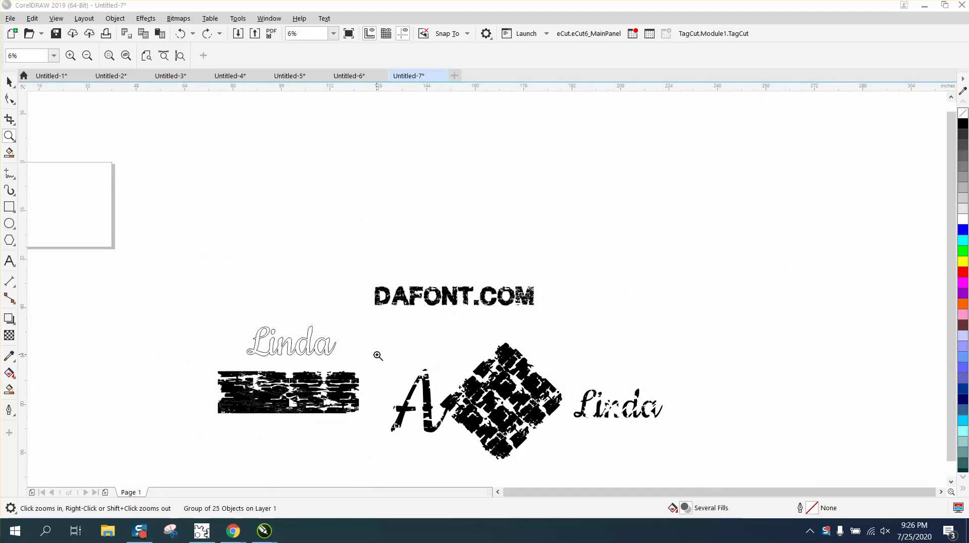
{"action": "left_click_drag", "start_coordinate": [568, 371], "coordinate": [662, 447]}
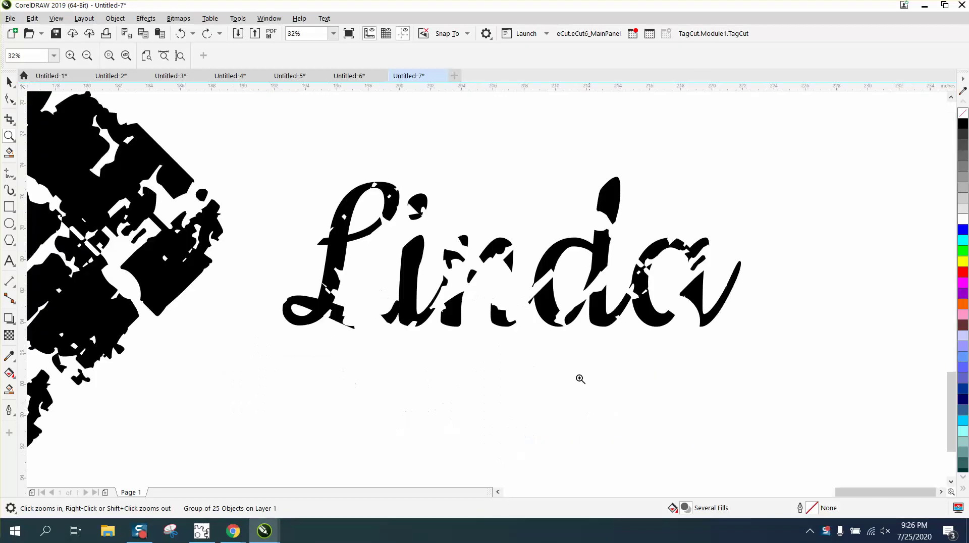
{"action": "scroll", "coordinate": [530, 319], "scroll_direction": "down", "scroll_amount": 2}
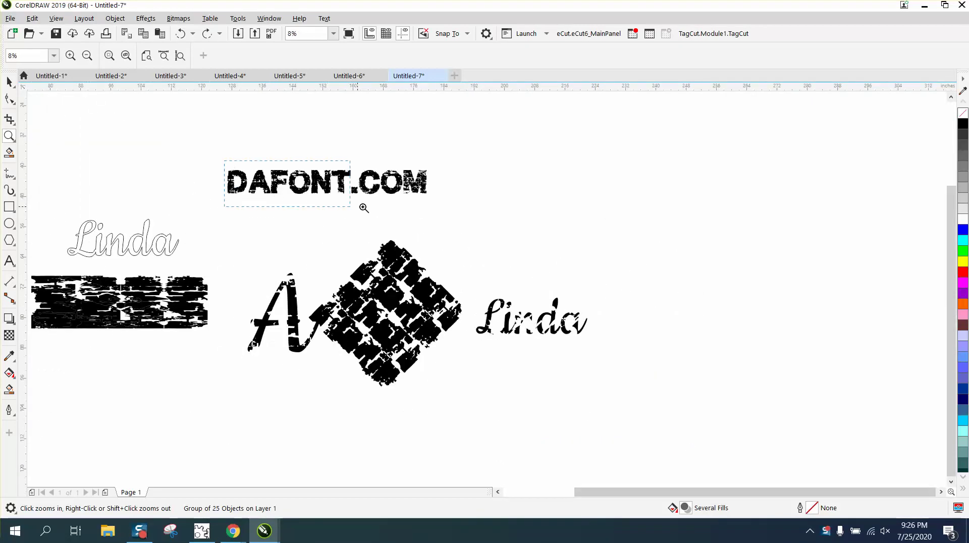
{"action": "left_click_drag", "start_coordinate": [364, 208], "coordinate": [470, 219]}
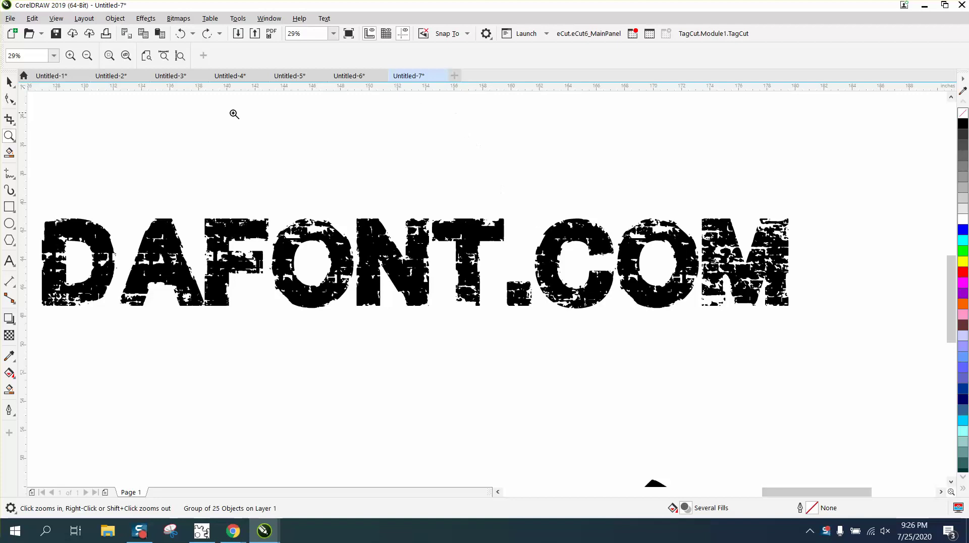
{"action": "left_click", "coordinate": [9, 261]}
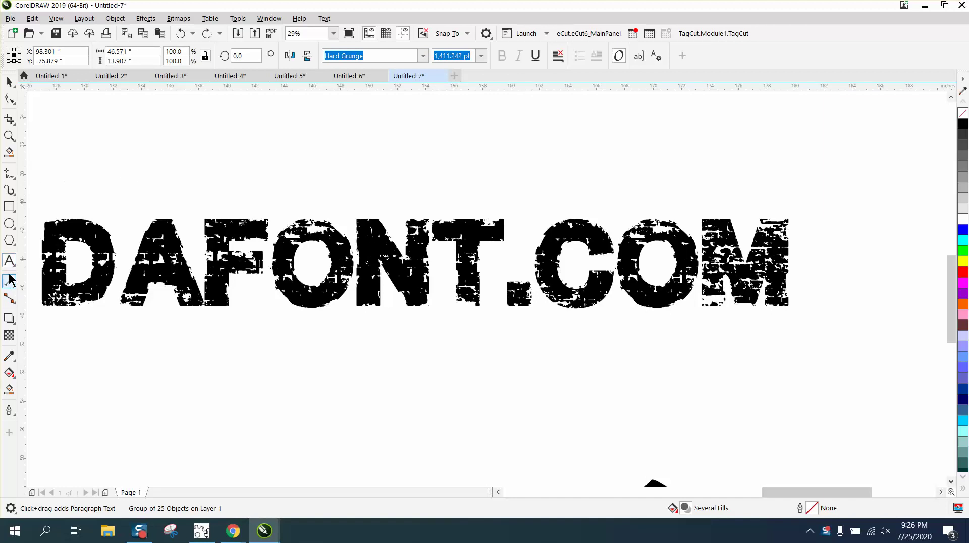
{"action": "left_click", "coordinate": [347, 150]}
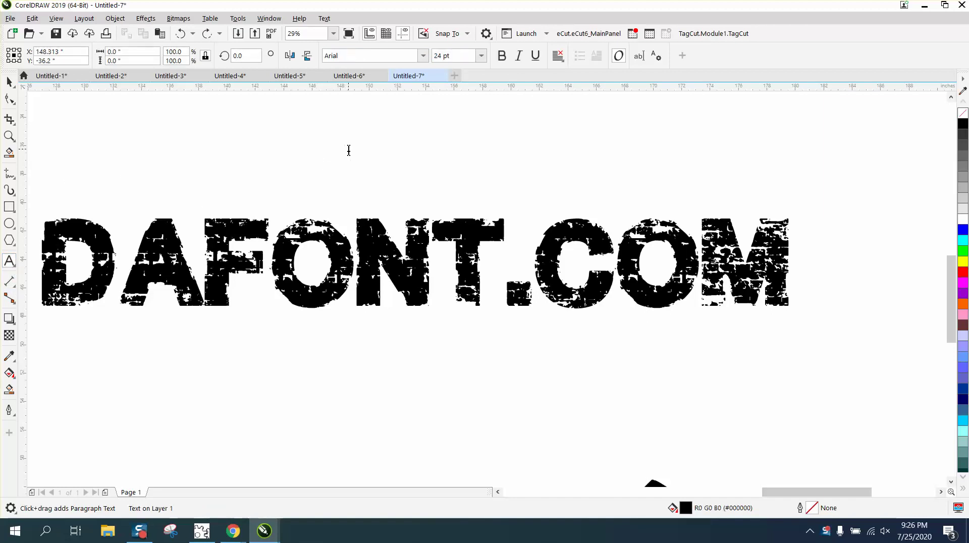
{"action": "type", "text": "I"}
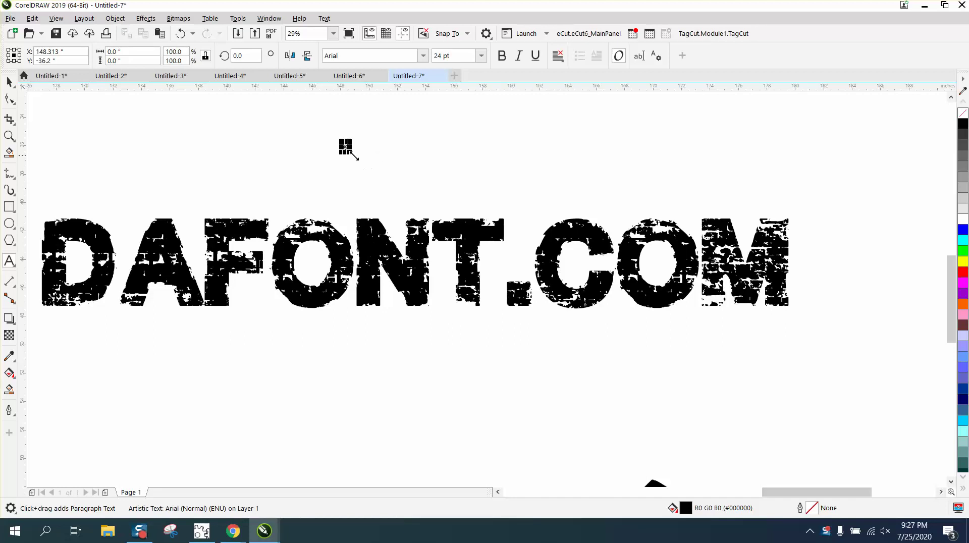
{"action": "left_click_drag", "start_coordinate": [355, 154], "coordinate": [371, 239]}
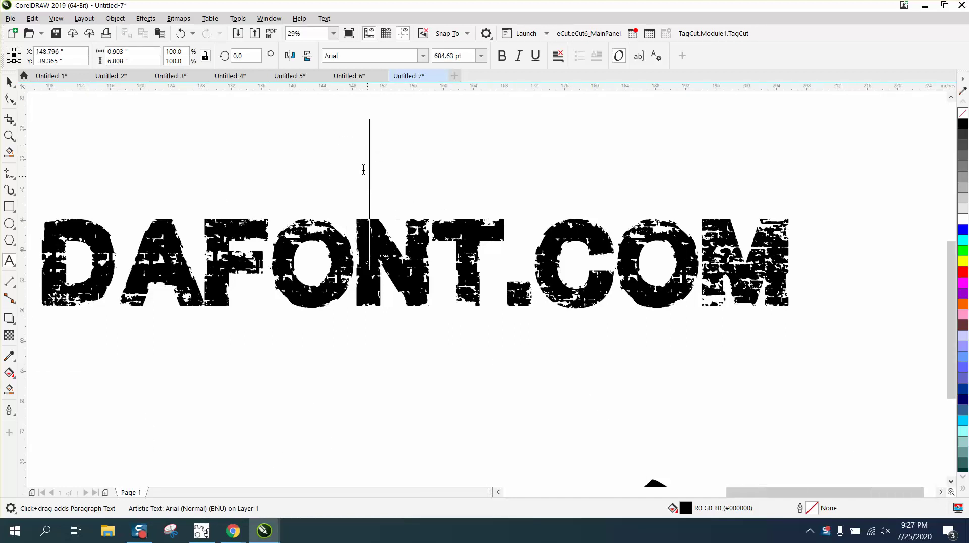
{"action": "scroll", "coordinate": [363, 180], "scroll_direction": "down", "scroll_amount": 2}
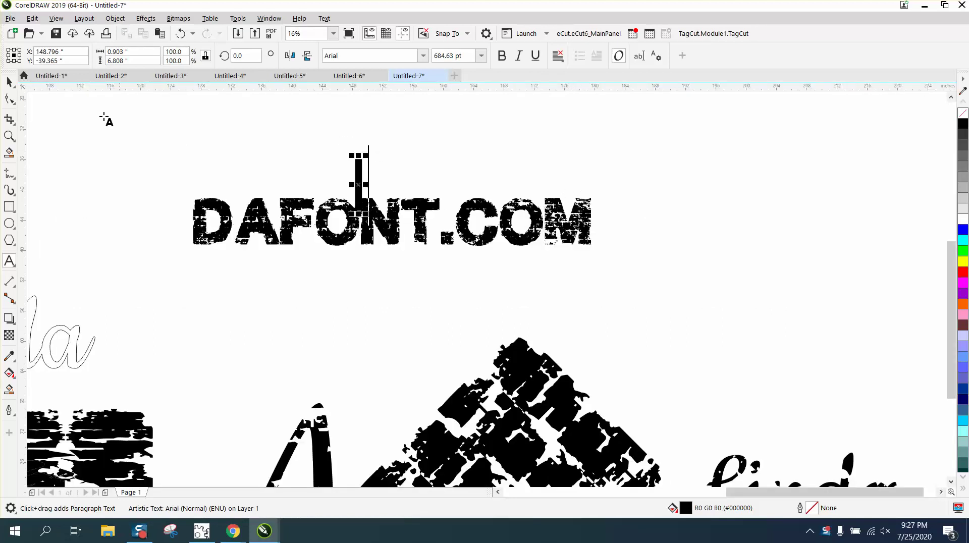
Move the letter beside DAFONT.COM and set its font to Hard Grunge.
{"action": "left_click", "coordinate": [10, 82]}
{"action": "left_click_drag", "start_coordinate": [358, 186], "coordinate": [645, 224]}
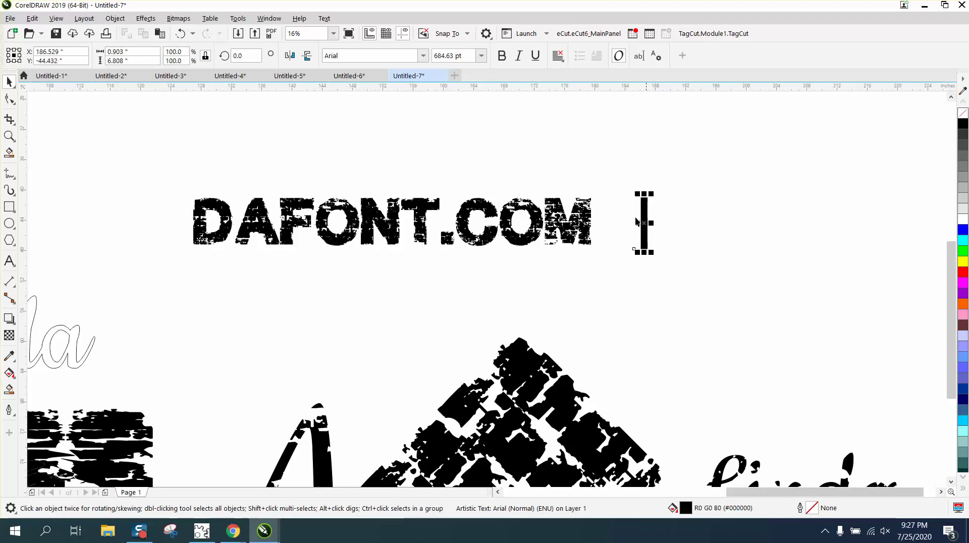
{"action": "left_click", "coordinate": [423, 56]}
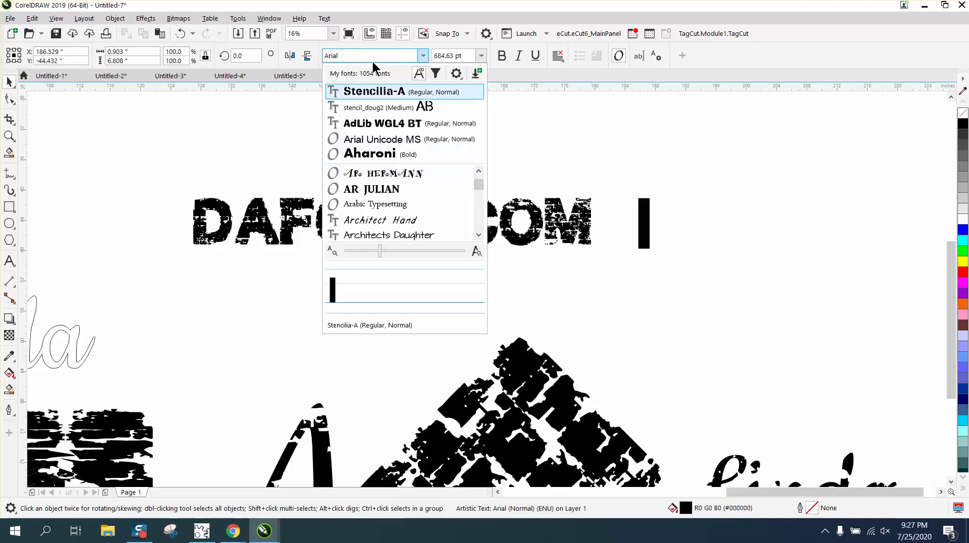
{"action": "type", "text": "HAR"}
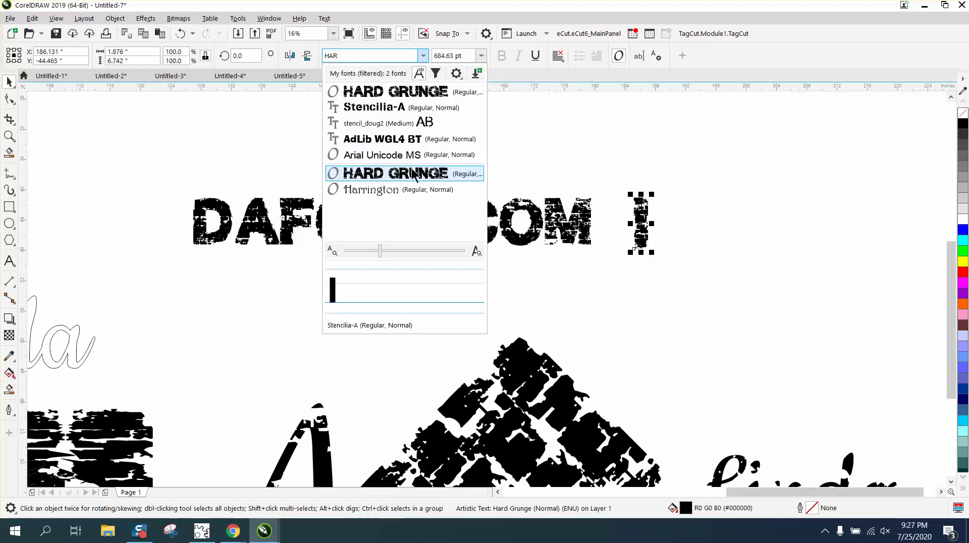
{"action": "left_click", "coordinate": [413, 173]}
{"action": "left_click", "coordinate": [9, 136]}
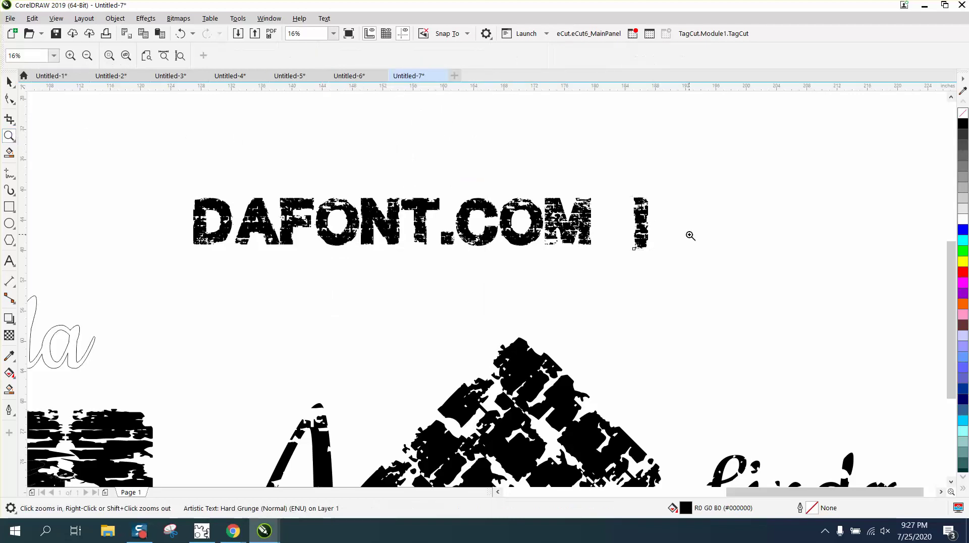
Stretch the glyph to 4.155" wide, remove its fill and give it a black hairline outline.
{"action": "left_click_drag", "start_coordinate": [622, 184], "coordinate": [697, 271]}
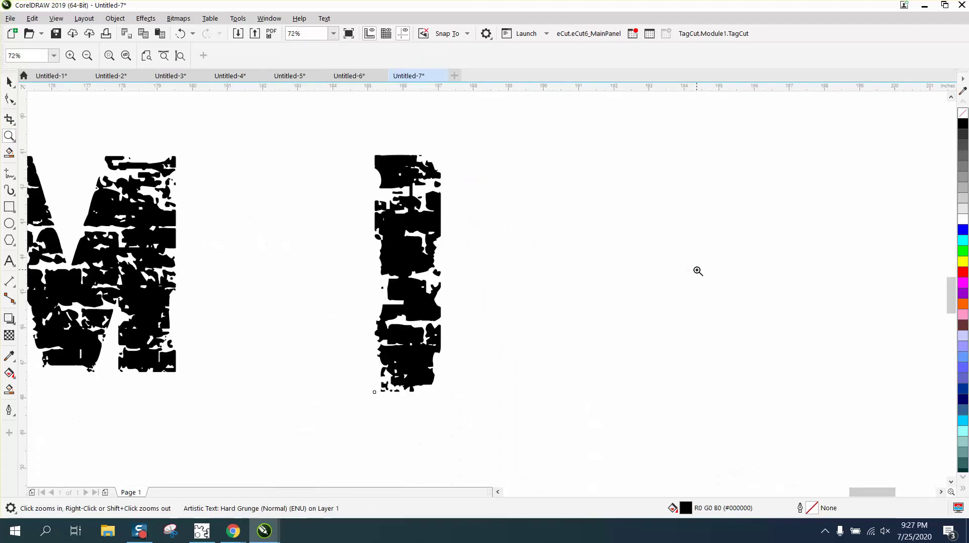
{"action": "left_click", "coordinate": [9, 81]}
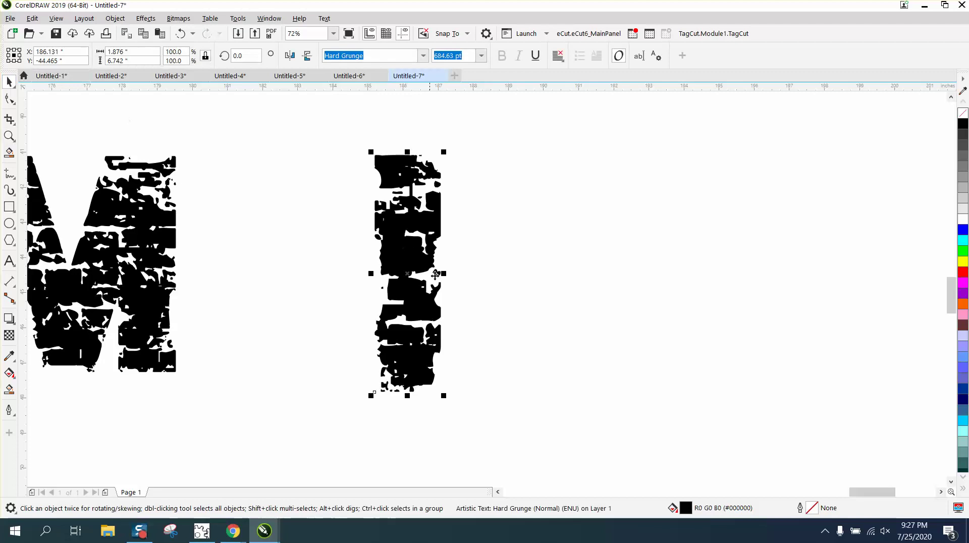
{"action": "left_click_drag", "start_coordinate": [444, 273], "coordinate": [524, 273]}
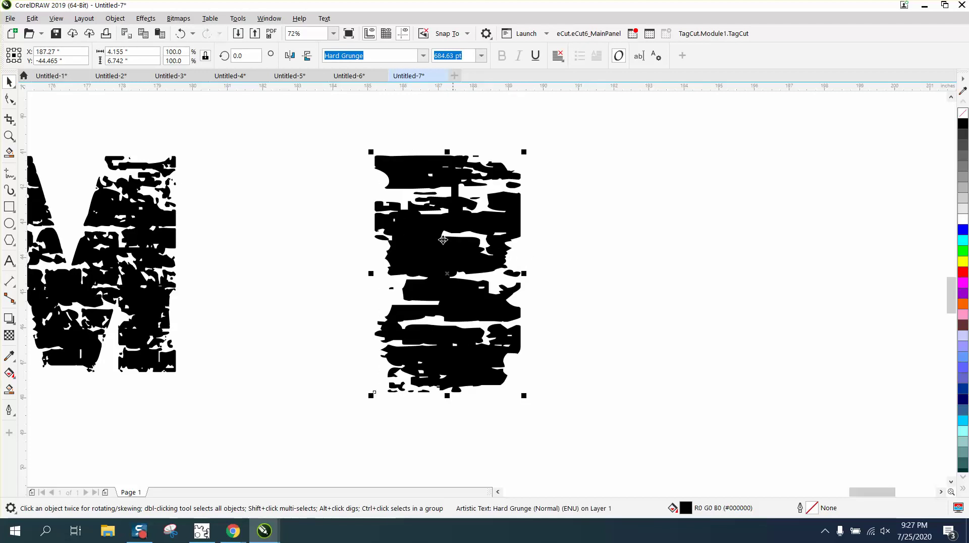
{"action": "left_click", "coordinate": [963, 114]}
{"action": "right_click", "coordinate": [963, 124]}
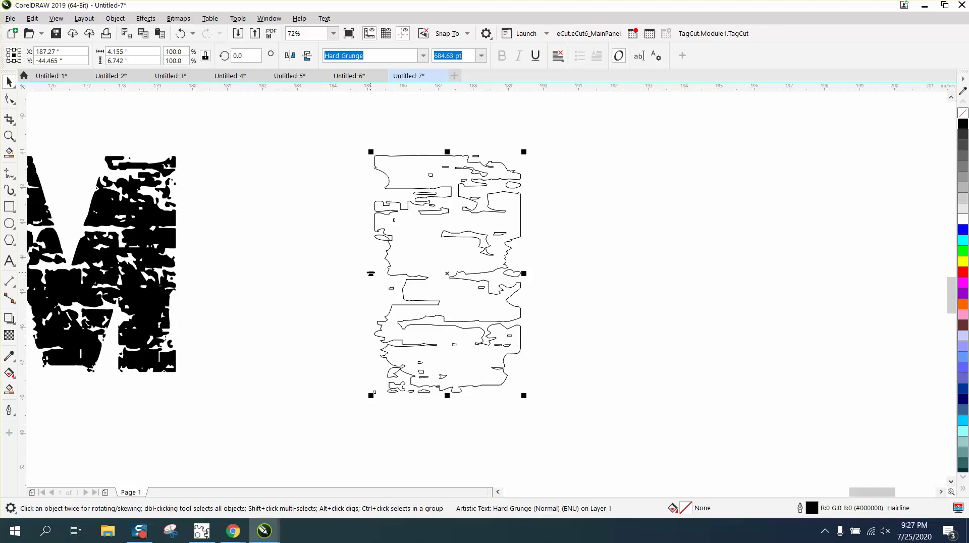
Add a copy beside it, flipped both ways and squeezed to 1.523" wide, then select both halves.
{"action": "left_click_drag", "start_coordinate": [371, 274], "coordinate": [589, 273]}
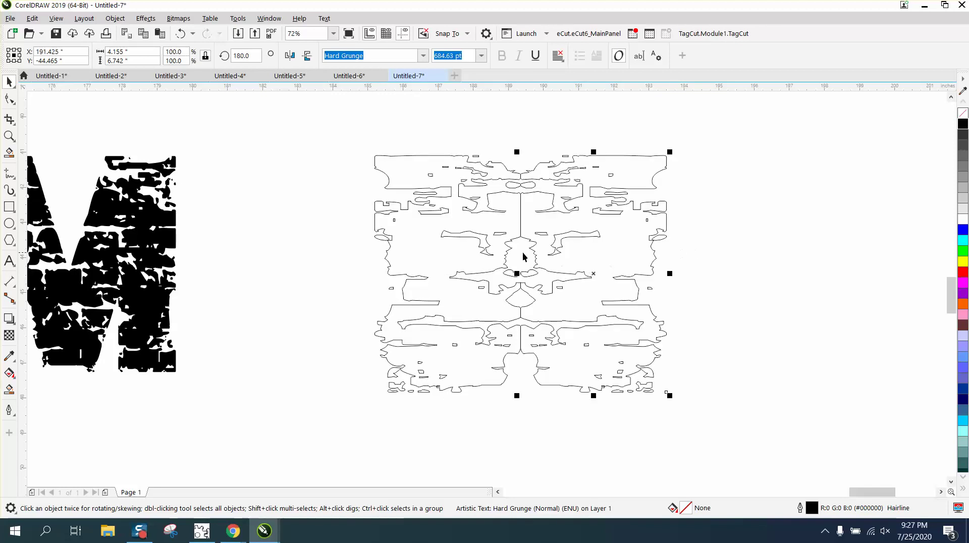
{"action": "left_click", "coordinate": [308, 56]}
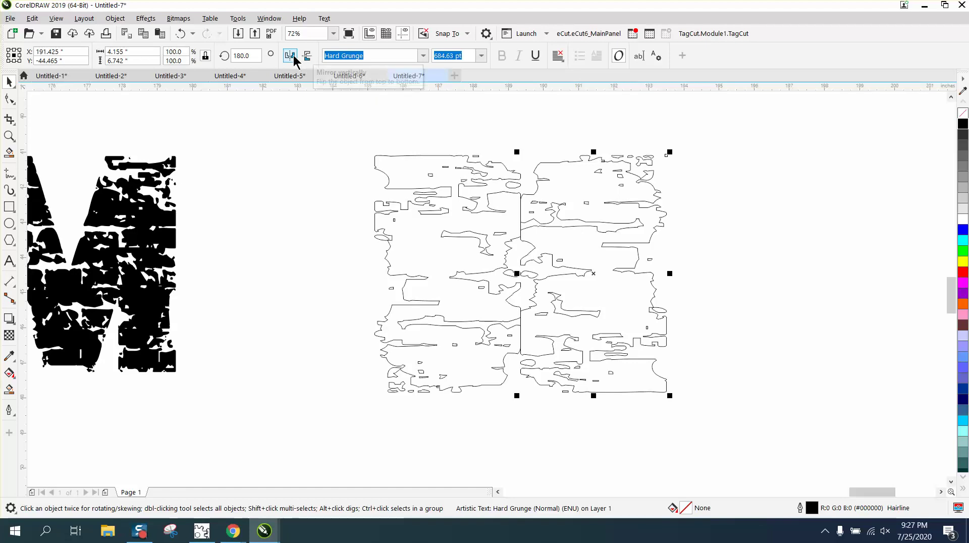
{"action": "left_click", "coordinate": [290, 56]}
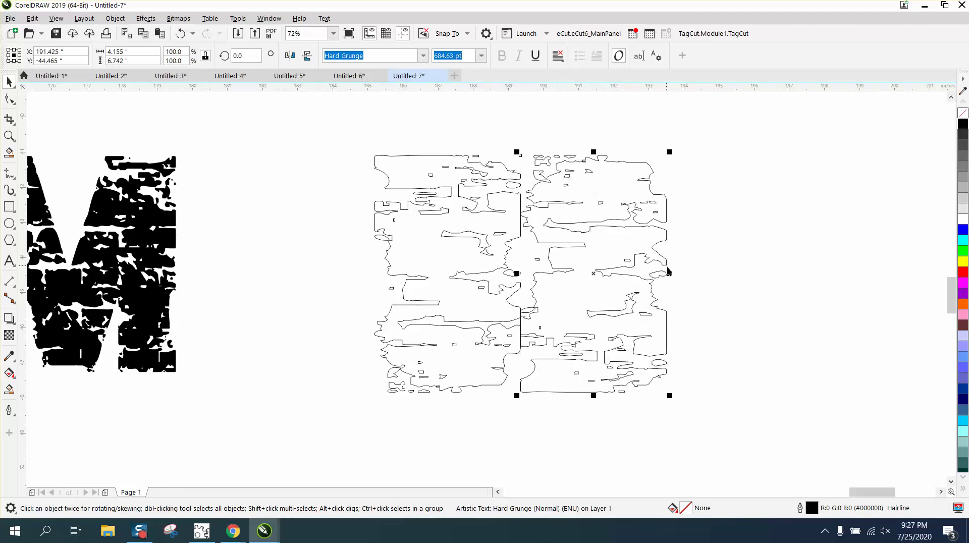
{"action": "left_click_drag", "start_coordinate": [671, 274], "coordinate": [577, 273]}
{"action": "left_click_drag", "start_coordinate": [343, 139], "coordinate": [661, 408]}
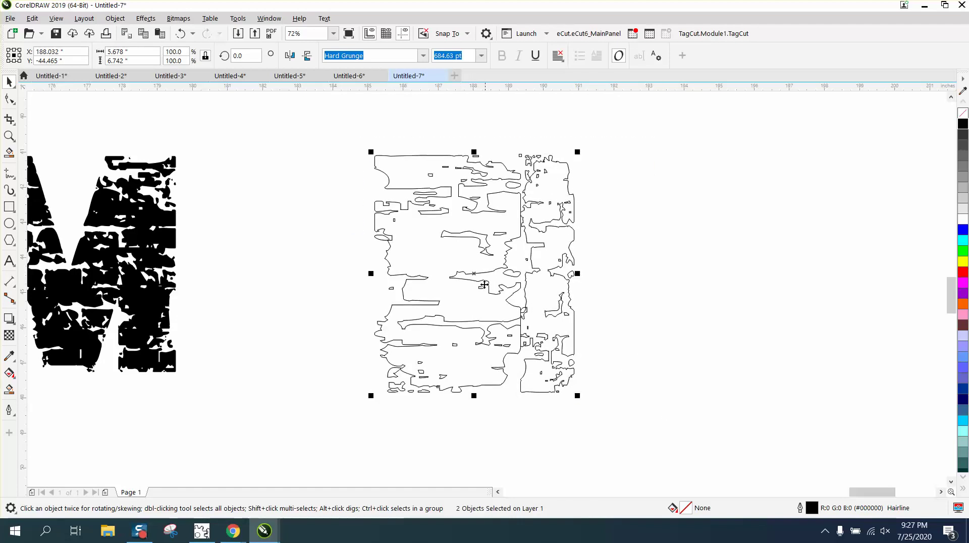
Duplicate both halves to the right and frame all four pieces with a rectangle.
{"action": "left_click_drag", "start_coordinate": [477, 273], "coordinate": [669, 274]}
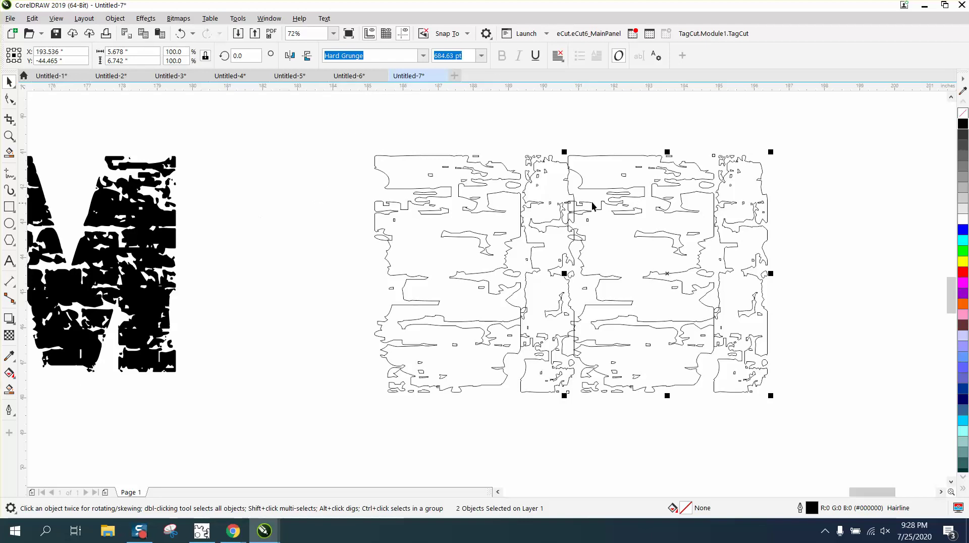
{"action": "left_click_drag", "start_coordinate": [357, 125], "coordinate": [698, 397]}
{"action": "left_click_drag", "start_coordinate": [837, 432], "coordinate": [837, 432]}
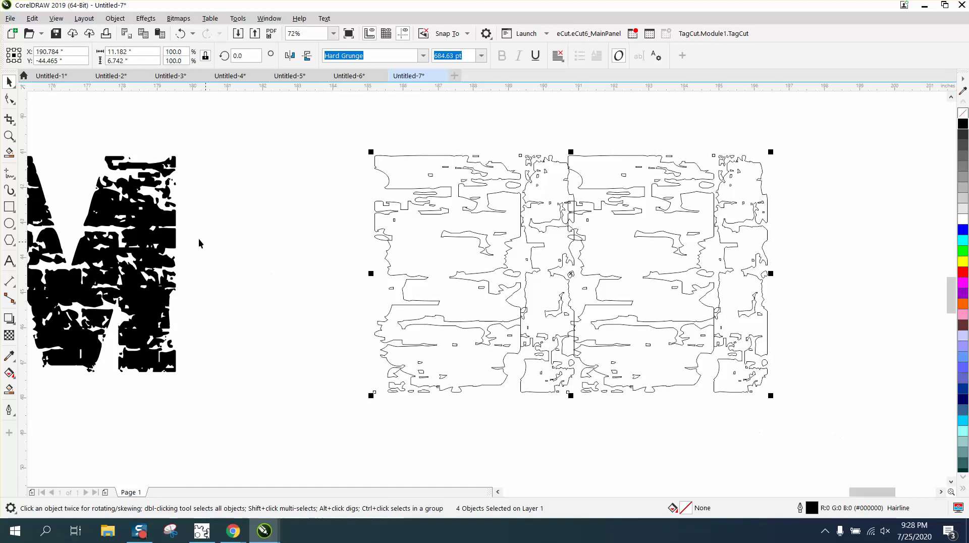
{"action": "double_click", "coordinate": [9, 207]}
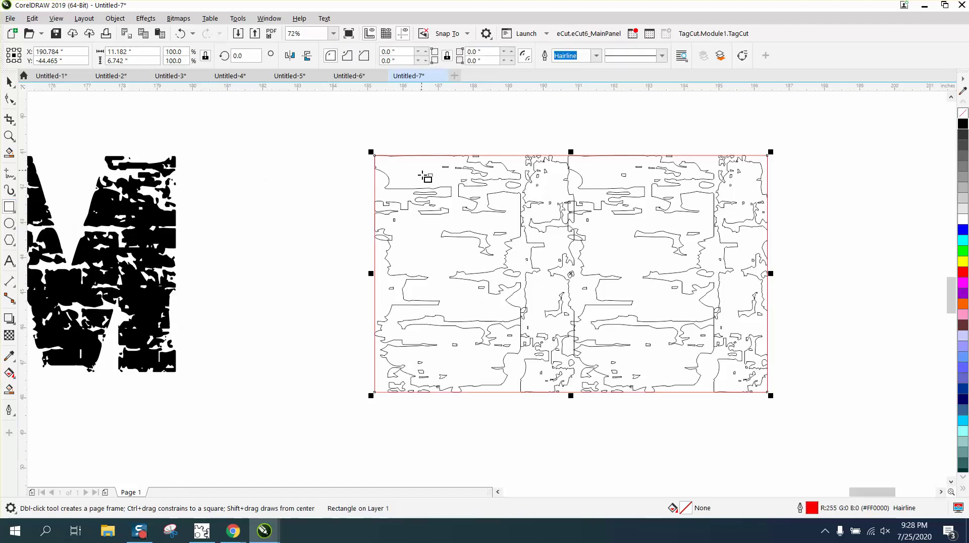
Choose Smart Fill, undo the red fill and set the fill colour to black.
{"action": "left_click", "coordinate": [11, 392]}
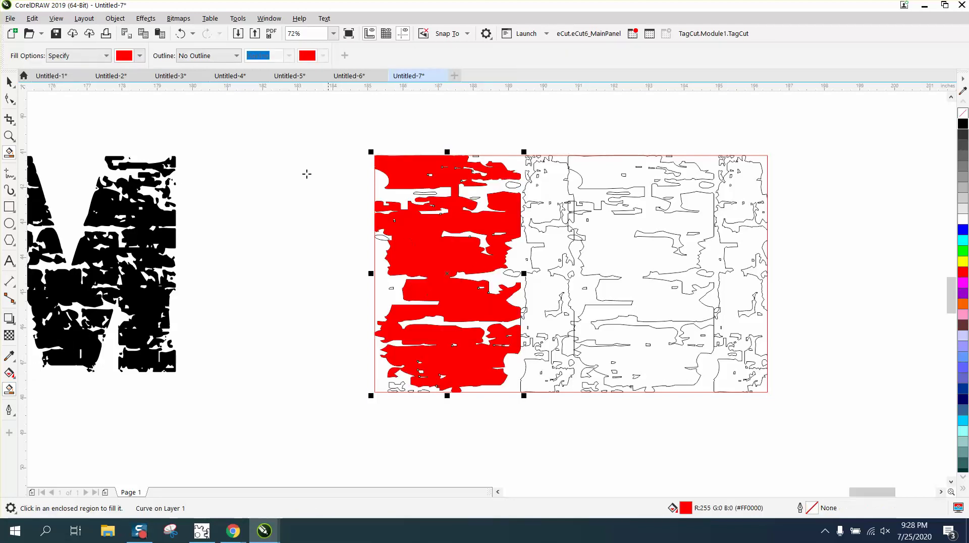
{"action": "left_click", "coordinate": [180, 34]}
{"action": "left_click", "coordinate": [141, 56]}
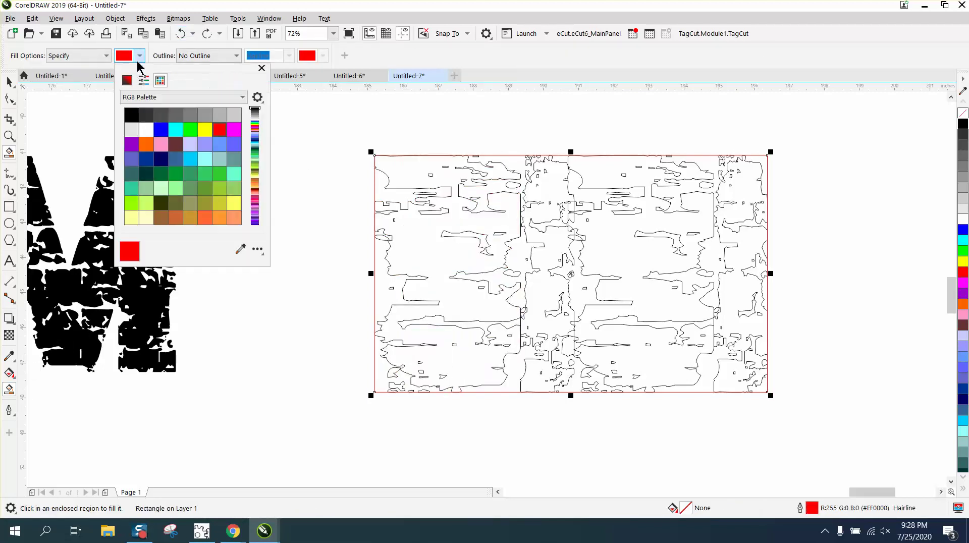
{"action": "left_click", "coordinate": [129, 123]}
Fill the pattern's enclosed regions black, including the central strip, gaps and small oval.
{"action": "left_click", "coordinate": [433, 253]}
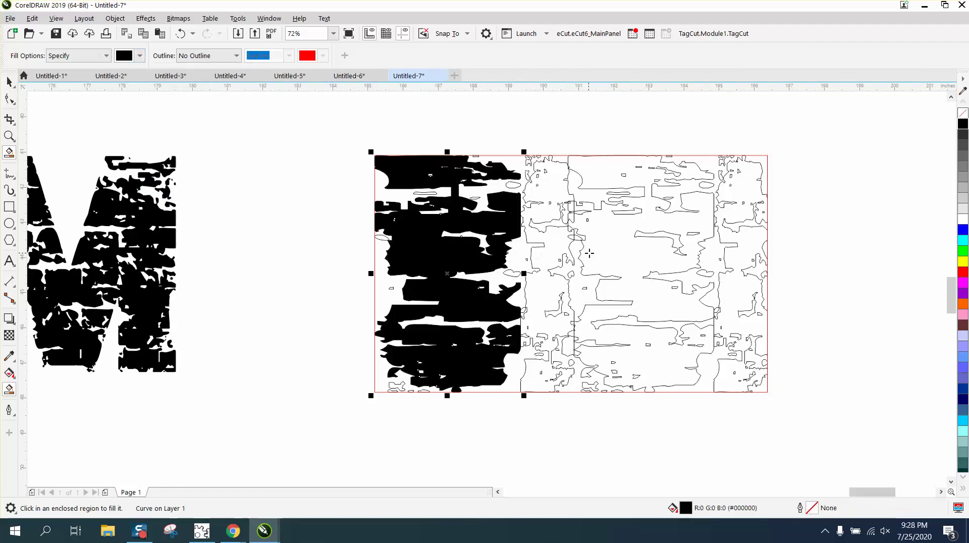
{"action": "left_click", "coordinate": [599, 253]}
{"action": "left_click", "coordinate": [740, 222]}
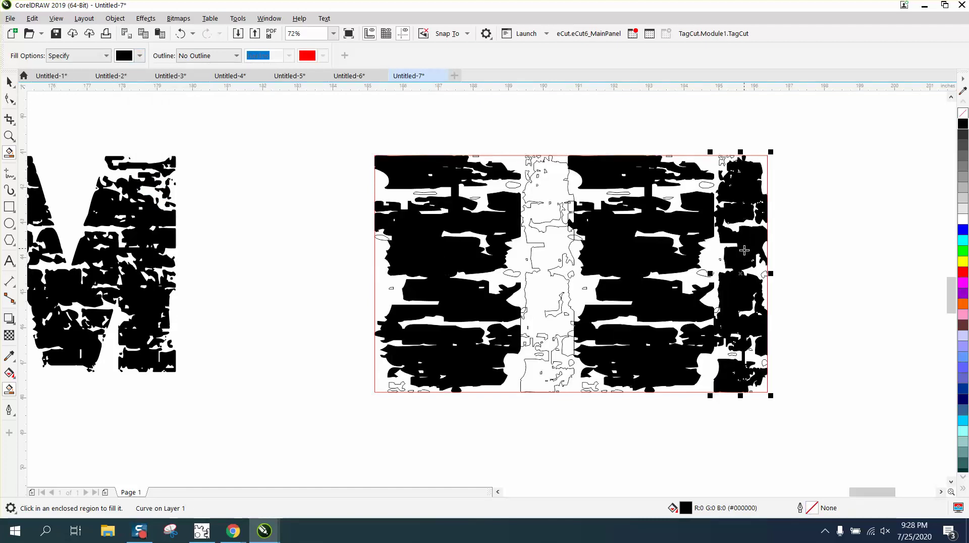
{"action": "left_click", "coordinate": [716, 263]}
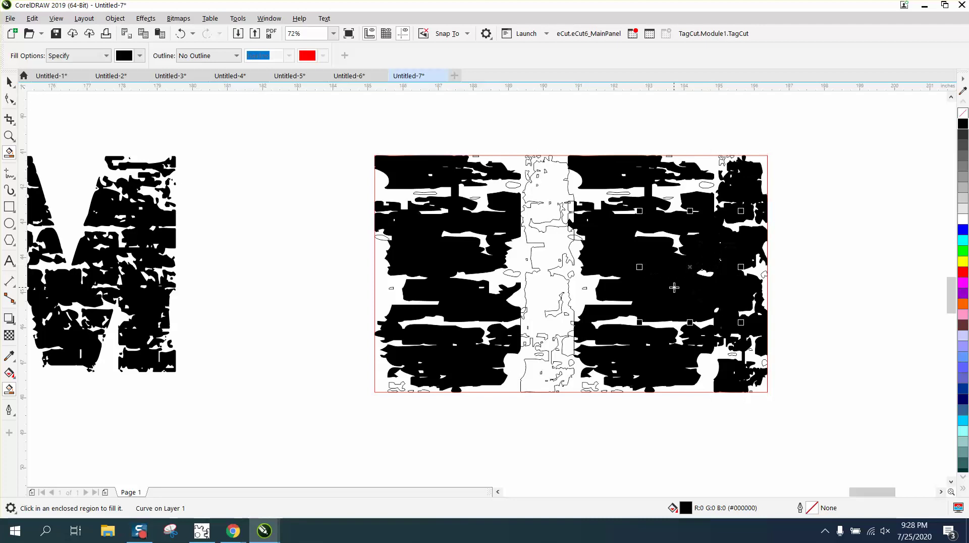
{"action": "left_click", "coordinate": [548, 219]}
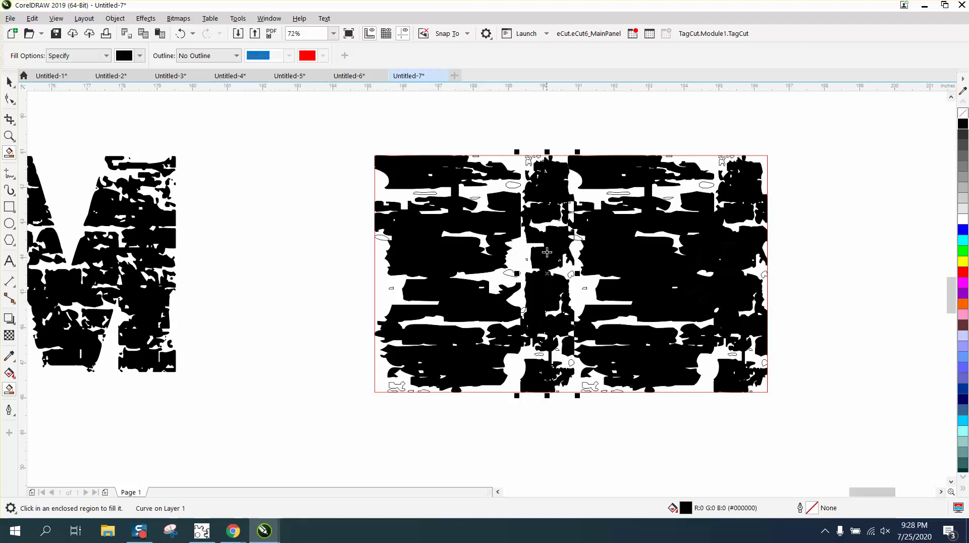
{"action": "left_click", "coordinate": [521, 263]}
{"action": "left_click", "coordinate": [583, 300]}
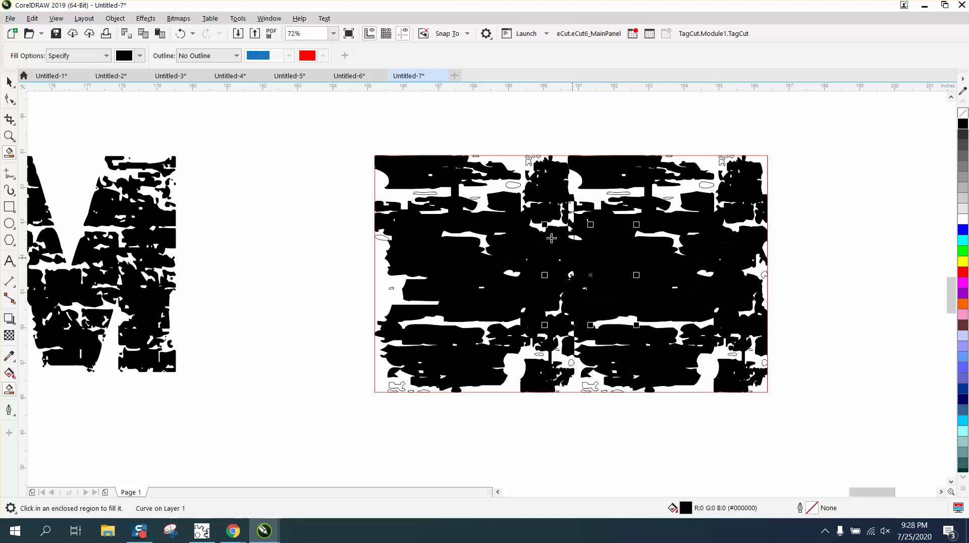
{"action": "left_click", "coordinate": [512, 185]}
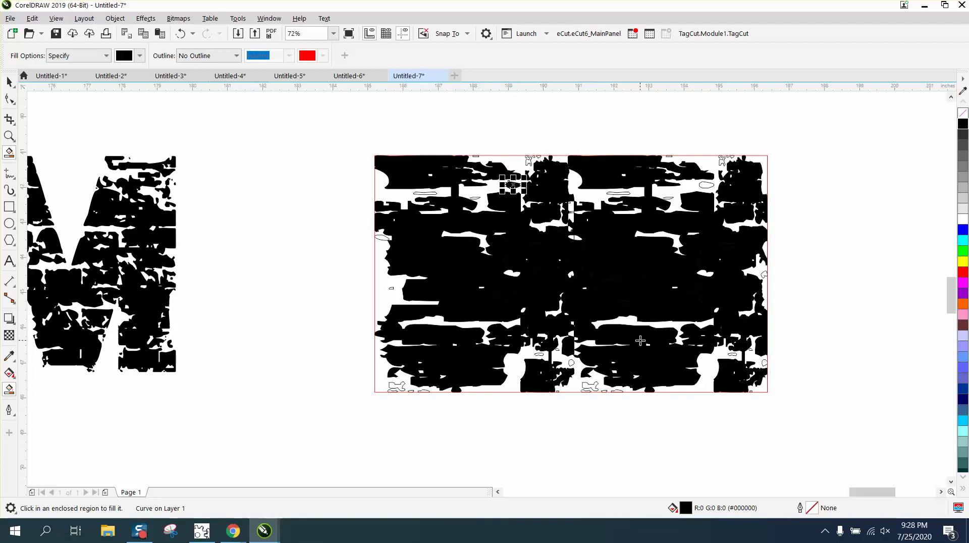
Zoom into the texture and drag added nodes so white gaps become long pointed spikes.
{"action": "left_click", "coordinate": [9, 136]}
{"action": "left_click_drag", "start_coordinate": [559, 245], "coordinate": [730, 323]}
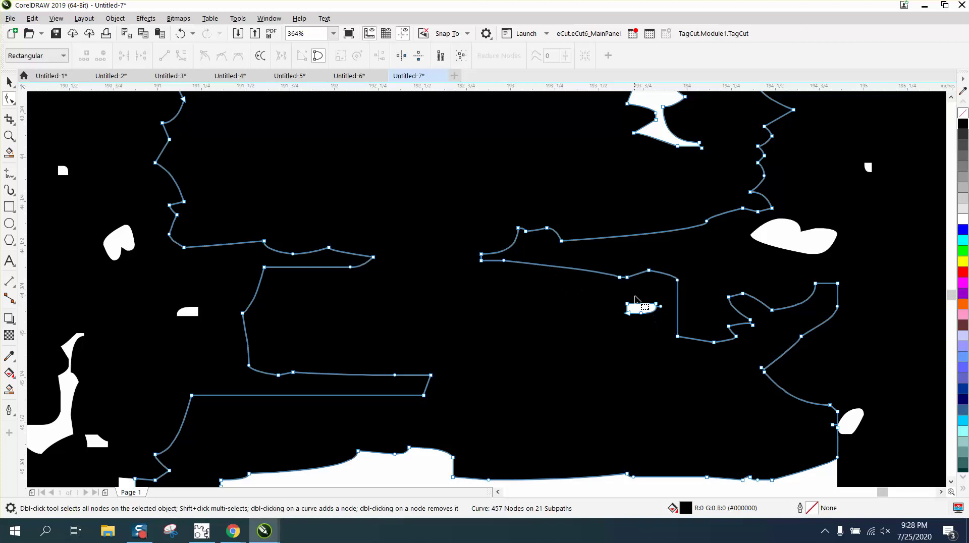
{"action": "left_click_drag", "start_coordinate": [621, 296], "coordinate": [335, 313]}
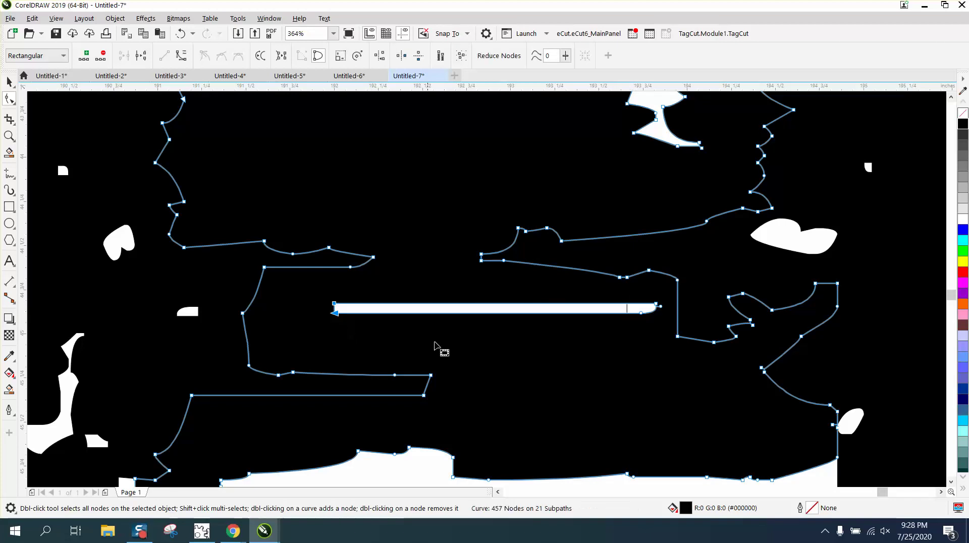
{"action": "double_click", "coordinate": [474, 309]}
{"action": "left_click_drag", "start_coordinate": [473, 309], "coordinate": [461, 279]}
{"action": "scroll", "coordinate": [552, 355], "scroll_direction": "down", "scroll_amount": 2}
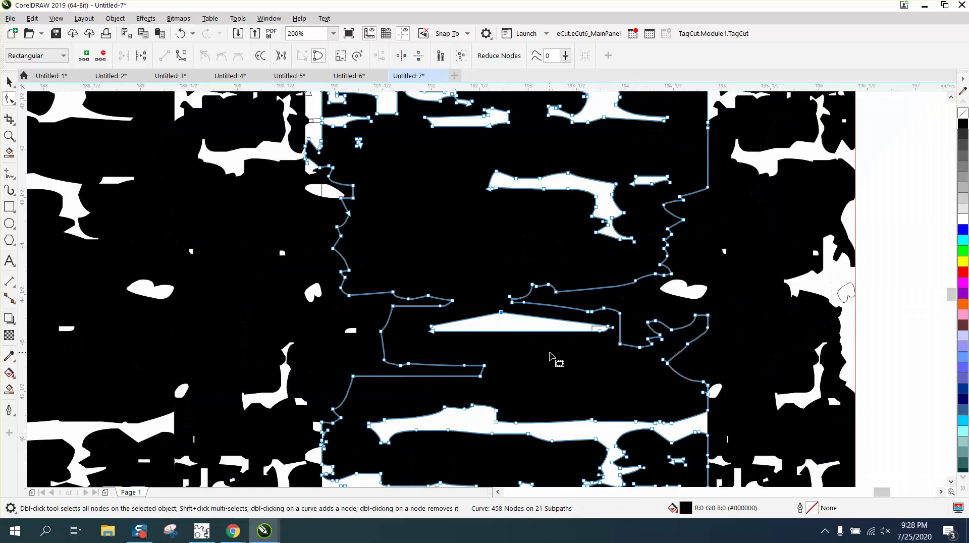
{"action": "left_click", "coordinate": [537, 282]}
{"action": "left_click_drag", "start_coordinate": [537, 283], "coordinate": [430, 237]}
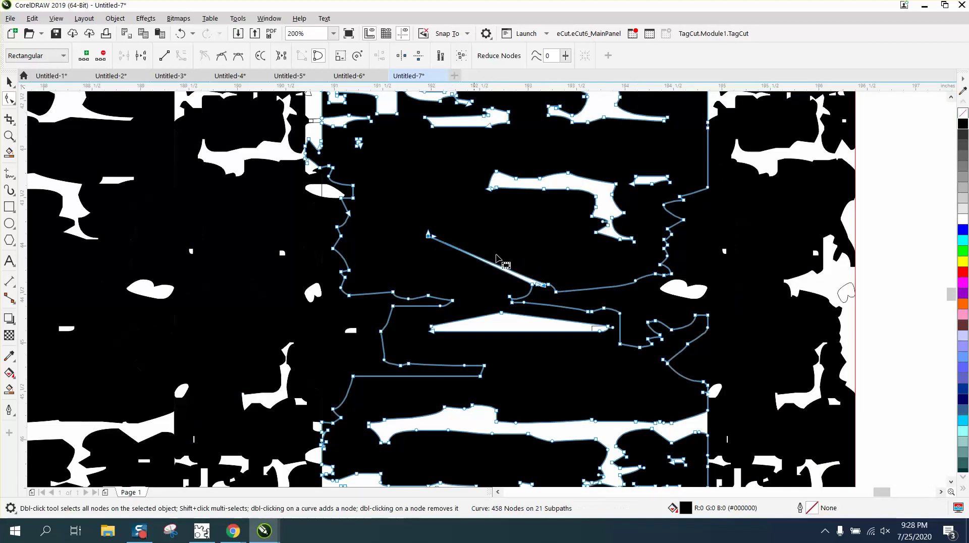
{"action": "left_click_drag", "start_coordinate": [342, 236], "coordinate": [382, 236]}
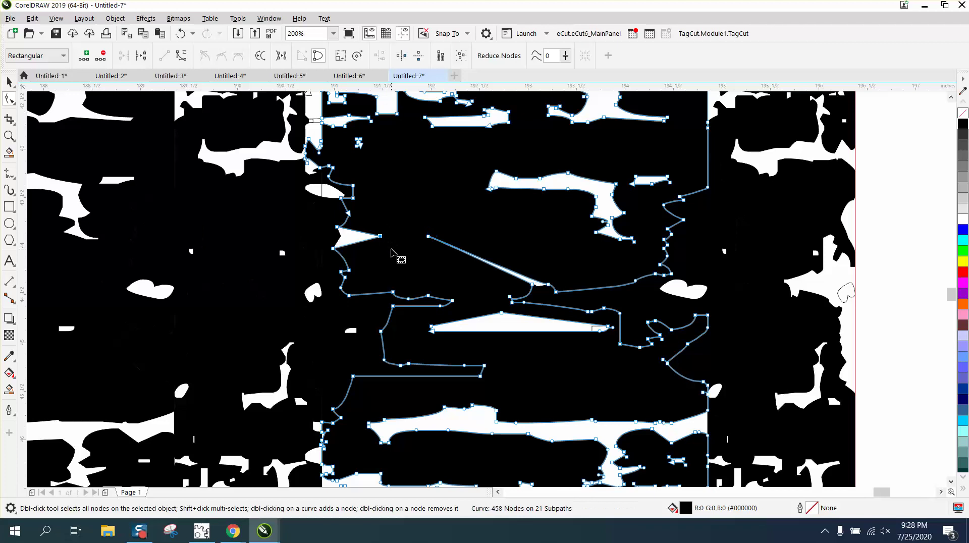
{"action": "scroll", "coordinate": [392, 266], "scroll_direction": "down", "scroll_amount": 2}
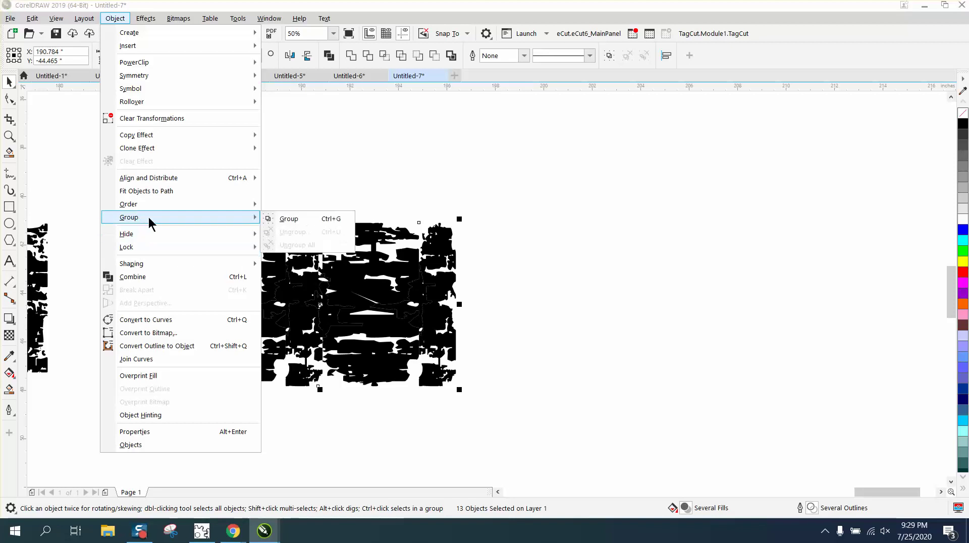
Group the 13 texture pieces and move the outline Linda beside DAFONT.COM.
{"action": "left_click", "coordinate": [289, 220]}
{"action": "scroll", "coordinate": [122, 266], "scroll_direction": "down", "scroll_amount": 6}
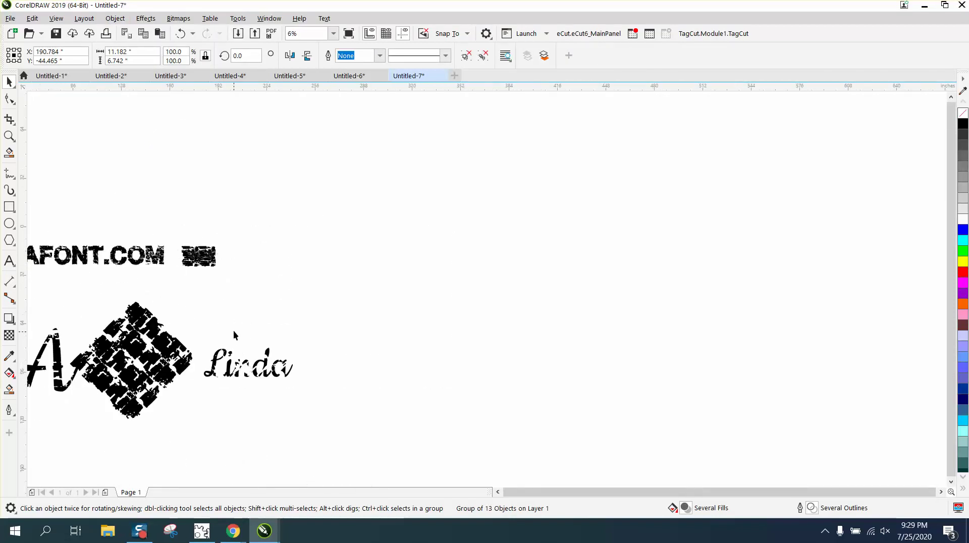
{"action": "scroll", "coordinate": [154, 334], "scroll_direction": "down", "scroll_amount": 2}
{"action": "left_click_drag", "start_coordinate": [92, 323], "coordinate": [280, 299]}
{"action": "left_click", "coordinate": [10, 135]}
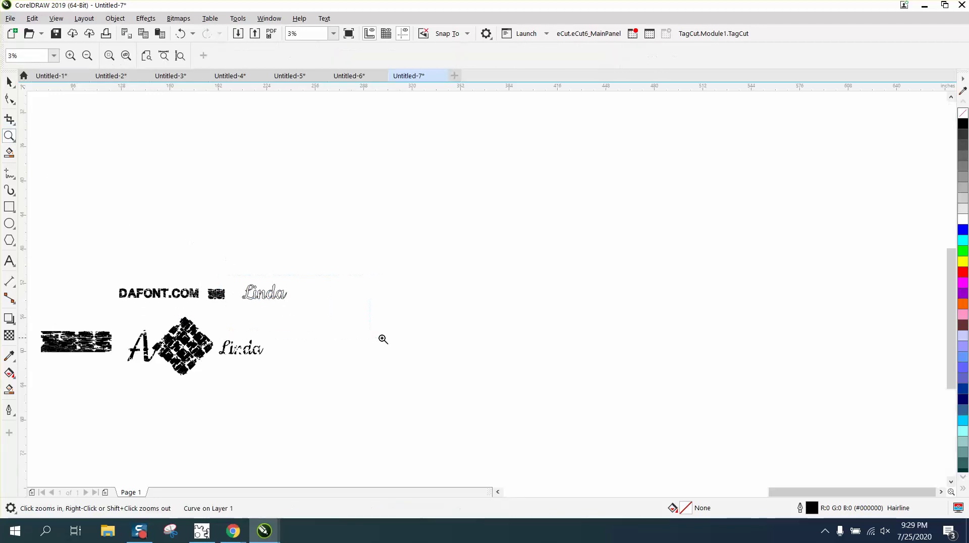
{"action": "scroll", "coordinate": [259, 297], "scroll_direction": "up", "scroll_amount": 5}
Move the texture group under Linda and stretch it to 10.548" tall.
{"action": "left_click", "coordinate": [9, 81]}
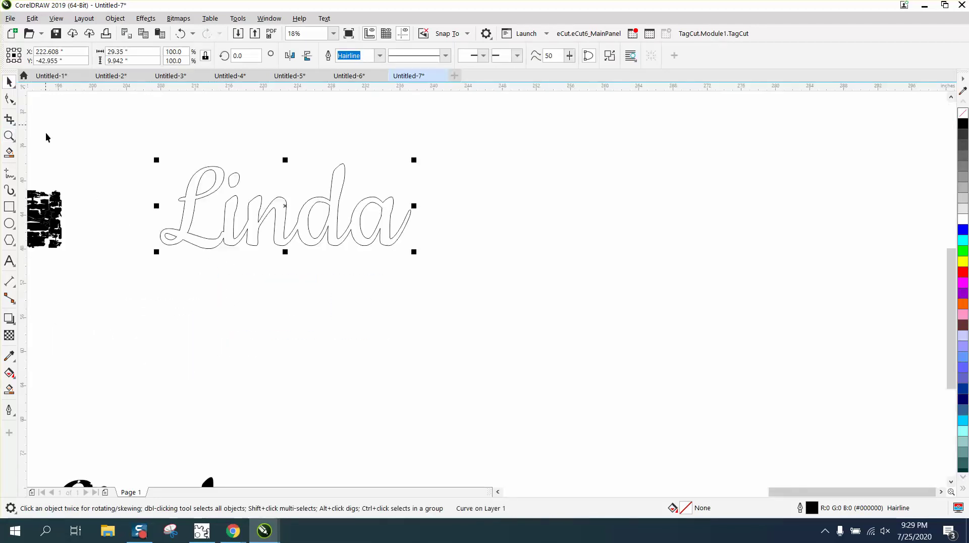
{"action": "left_click", "coordinate": [57, 216]}
{"action": "left_click_drag", "start_coordinate": [57, 217], "coordinate": [436, 283]}
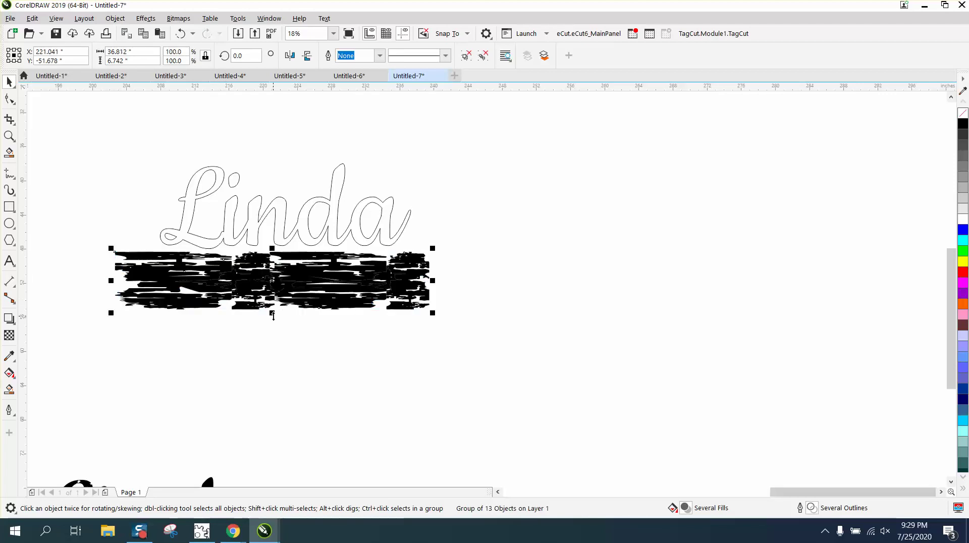
{"action": "left_click_drag", "start_coordinate": [273, 314], "coordinate": [272, 345]}
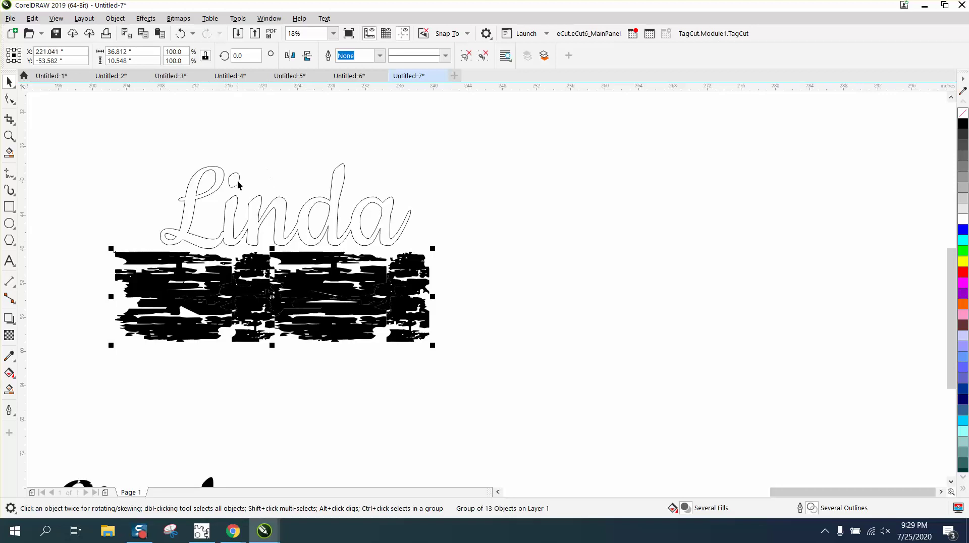
{"action": "left_click", "coordinate": [235, 181]}
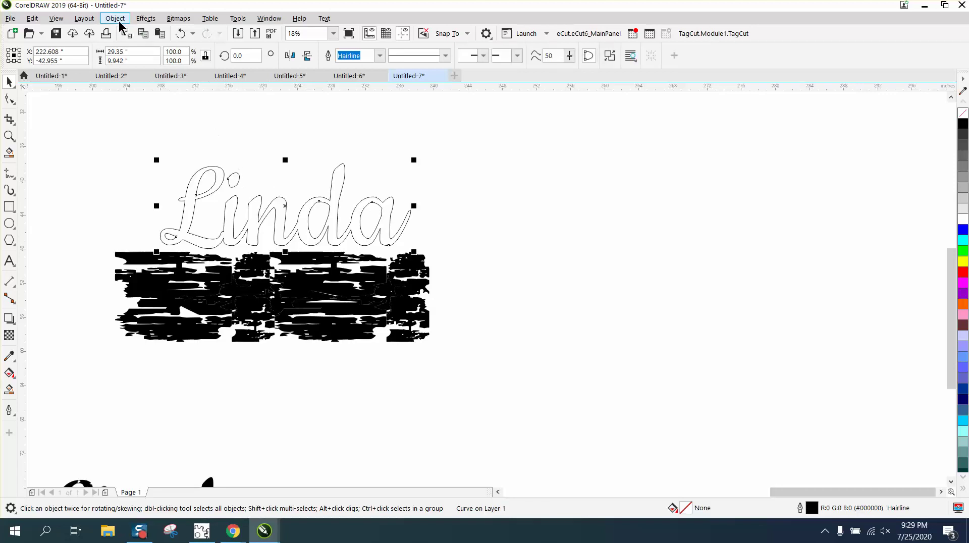
PowerClip the black texture group inside the Linda outline and reselect the lettering.
{"action": "left_click", "coordinate": [223, 282]}
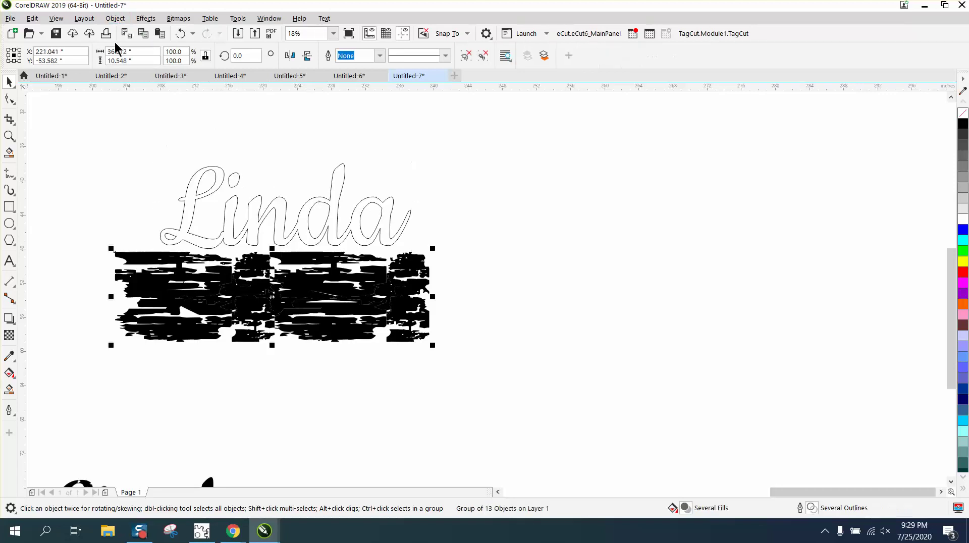
{"action": "left_click", "coordinate": [115, 19]}
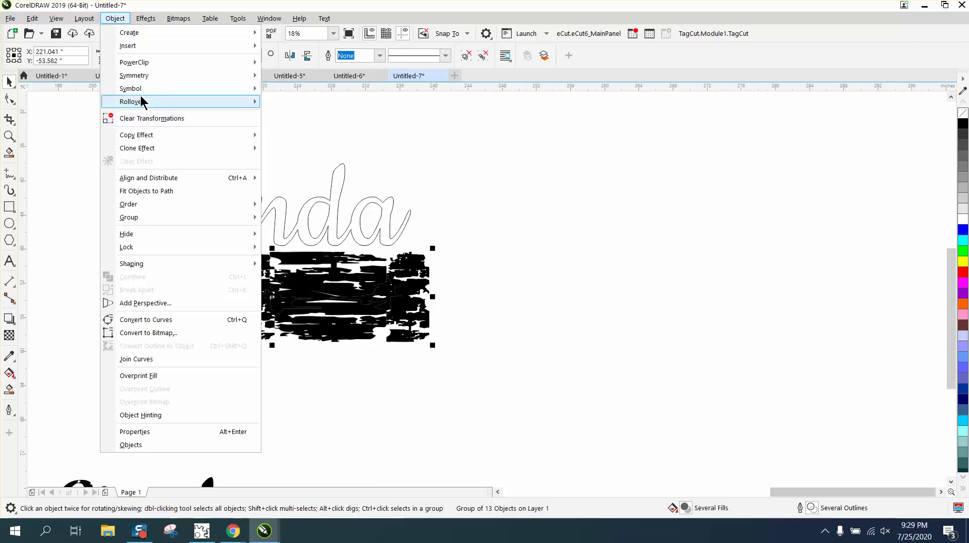
{"action": "mouse_move", "coordinate": [146, 65]}
{"action": "left_click", "coordinate": [283, 64]}
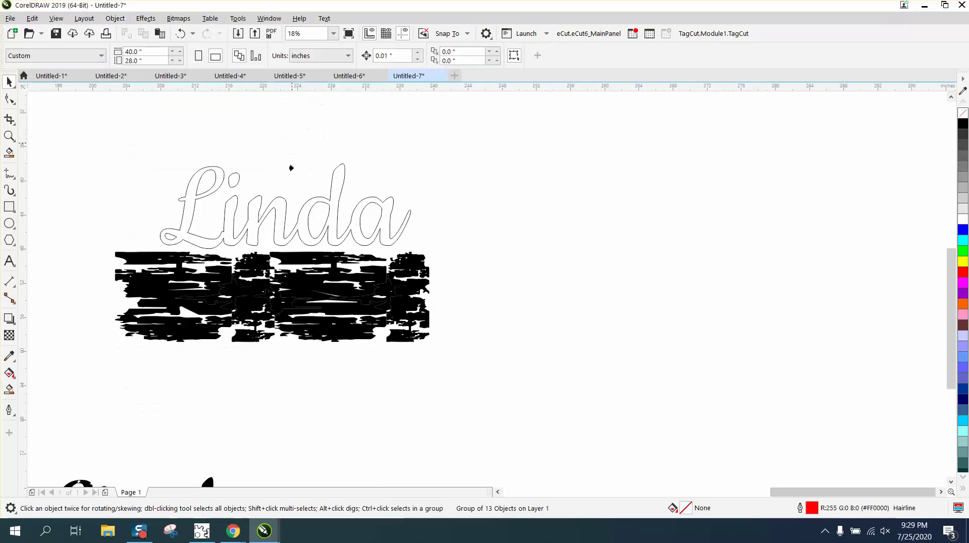
{"action": "left_click", "coordinate": [294, 222]}
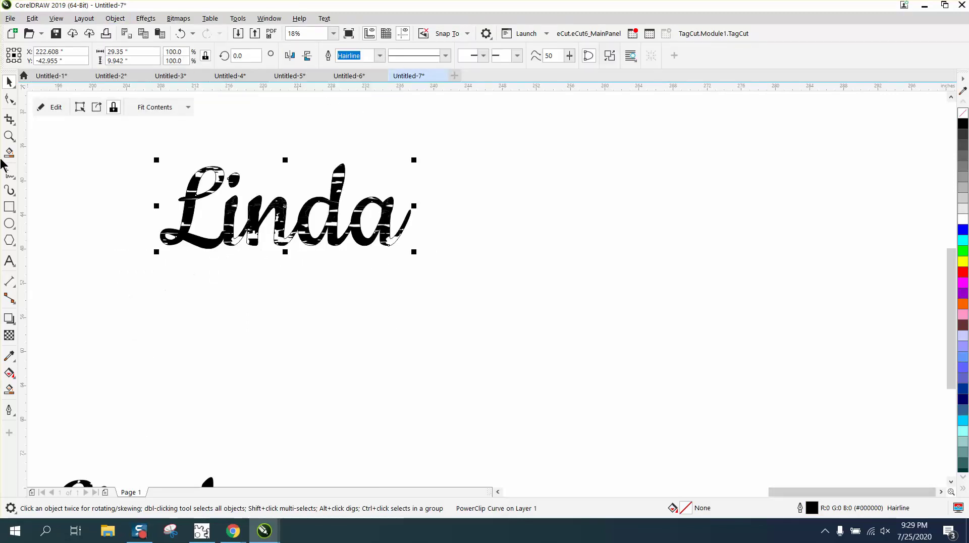
{"action": "left_click_drag", "start_coordinate": [145, 156], "coordinate": [440, 273]}
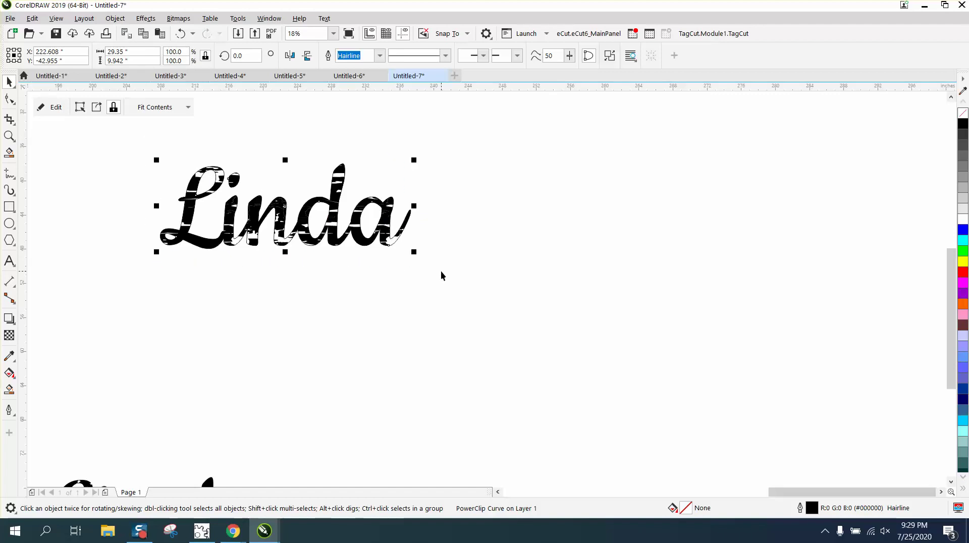
Nudge the grunge pattern clipped inside Linda slightly downward.
{"action": "left_click", "coordinate": [53, 106]}
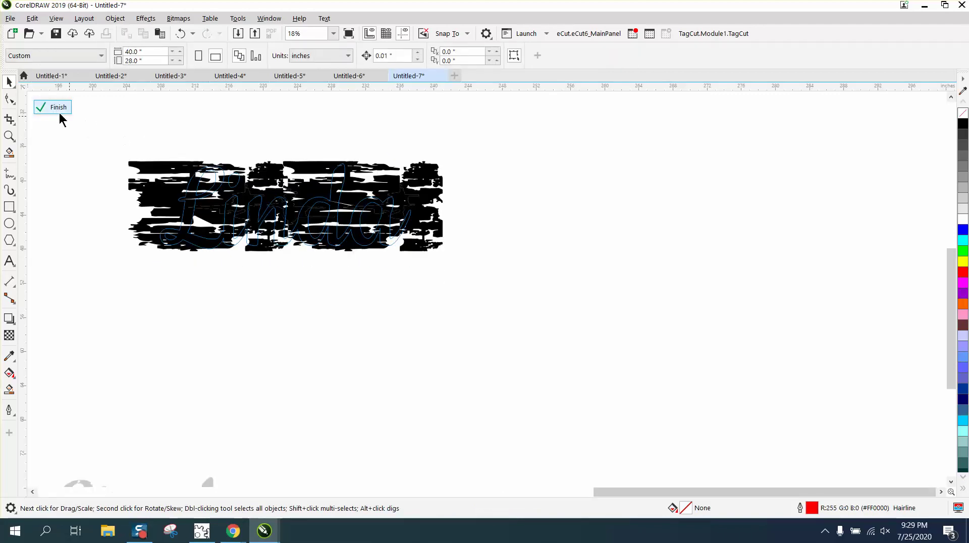
{"action": "left_click", "coordinate": [301, 204]}
{"action": "left_click_drag", "start_coordinate": [301, 204], "coordinate": [302, 208]}
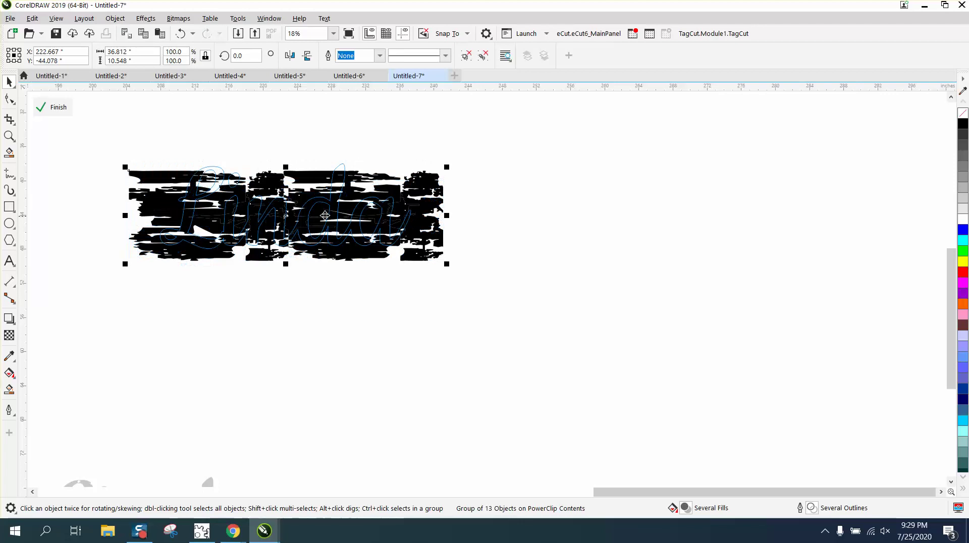
{"action": "left_click", "coordinate": [59, 108]}
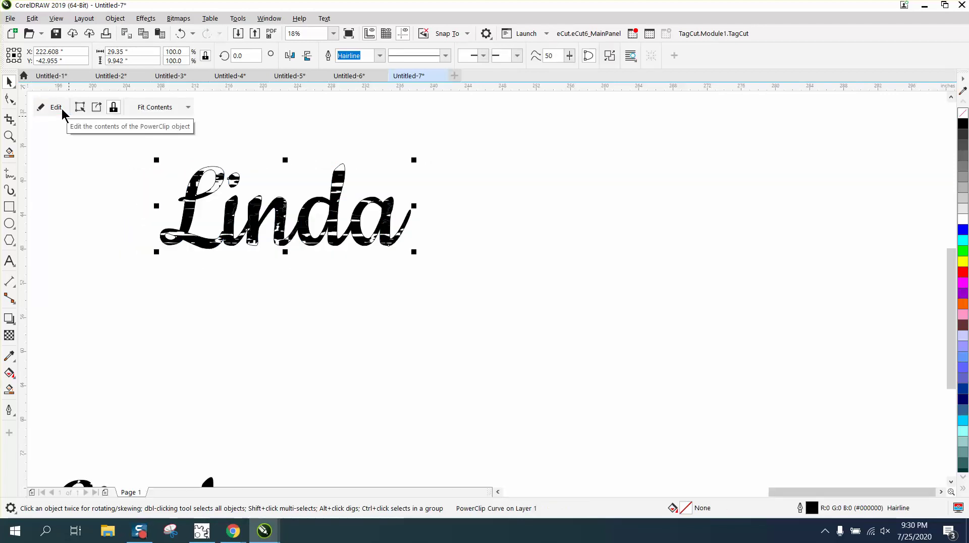
Zoom closely onto Linda's L loop and i dot with the Shape tool ready.
{"action": "left_click", "coordinate": [9, 136]}
{"action": "left_click_drag", "start_coordinate": [117, 152], "coordinate": [443, 284]}
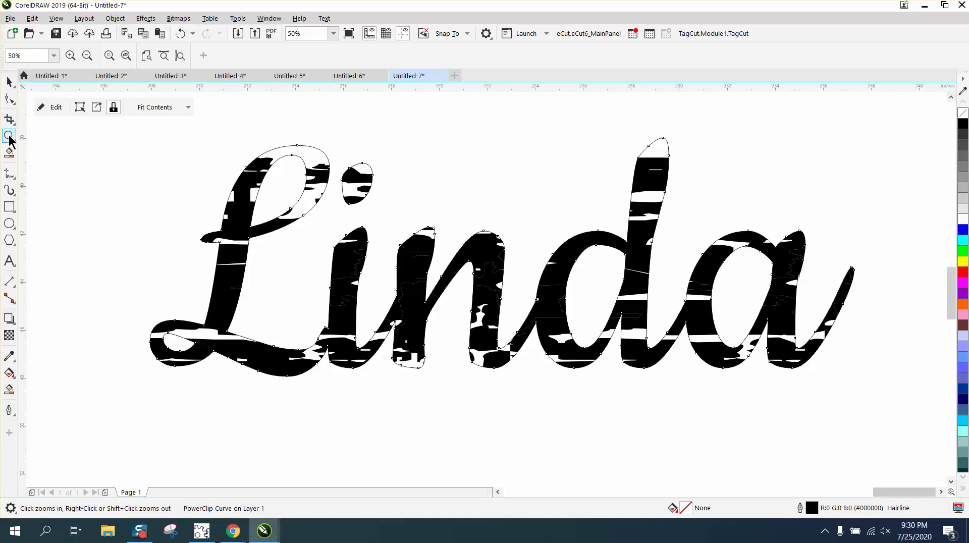
{"action": "left_click_drag", "start_coordinate": [222, 128], "coordinate": [408, 222]}
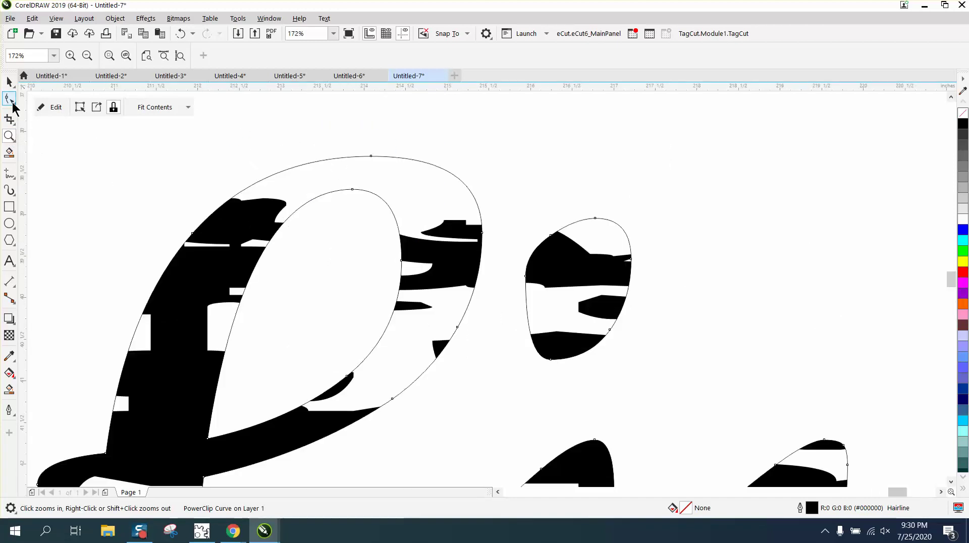
{"action": "left_click", "coordinate": [11, 100]}
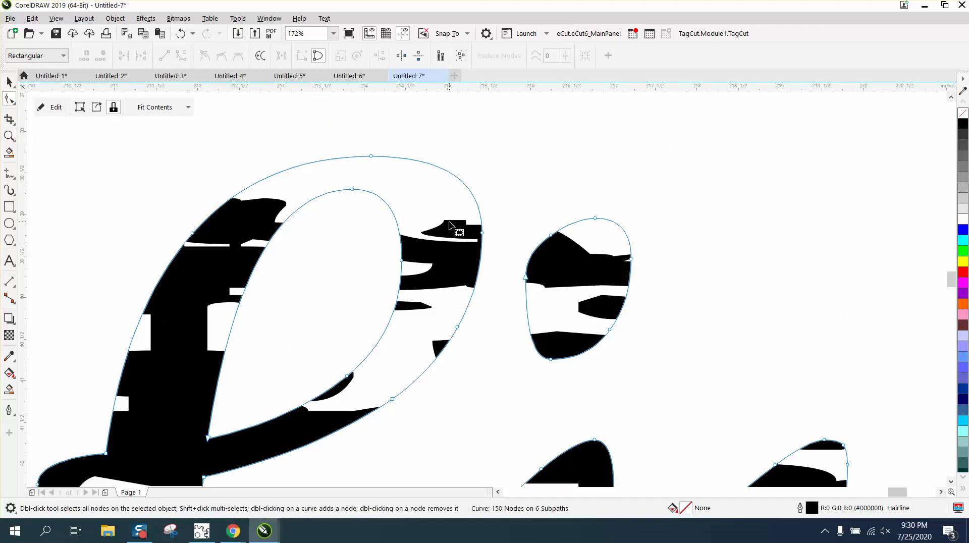
{"action": "scroll", "coordinate": [447, 218], "scroll_direction": "down", "scroll_amount": 5}
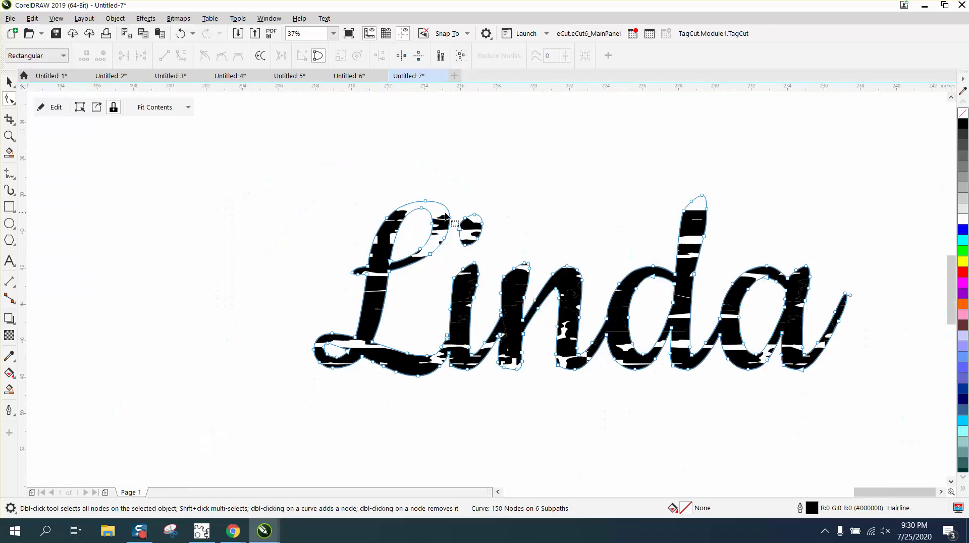
Undo to reopen the PowerClip contents and select the 36.812" by 11.751" grunge group.
{"action": "left_click", "coordinate": [181, 34]}
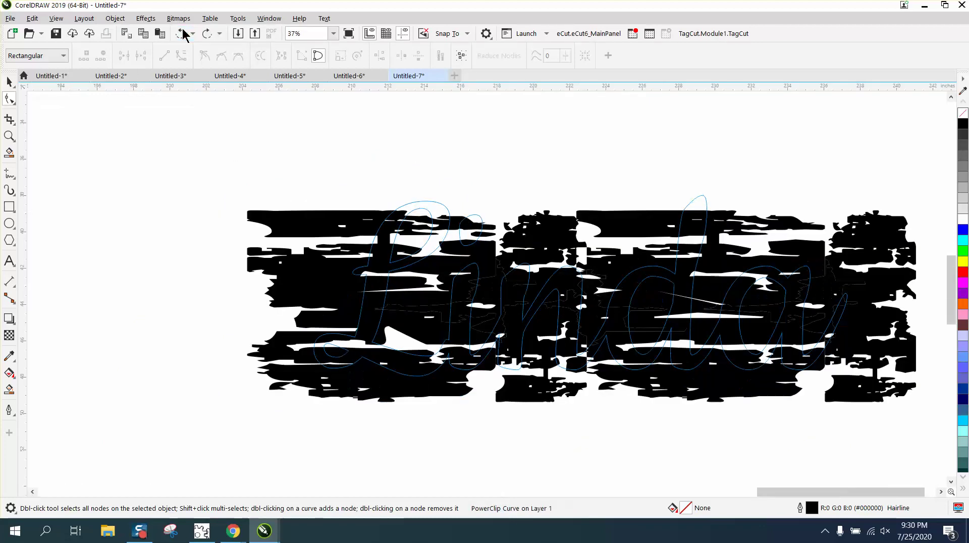
{"action": "left_click", "coordinate": [9, 82]}
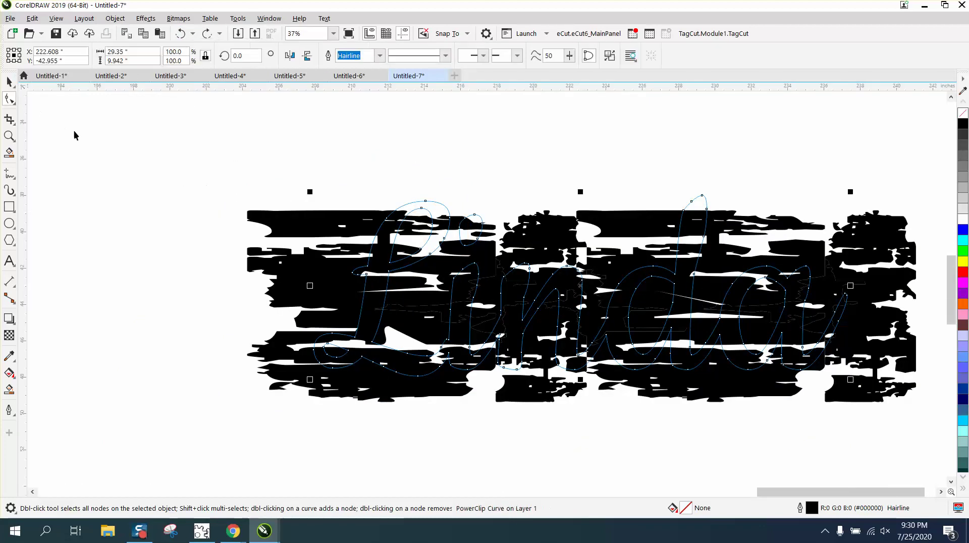
{"action": "left_click", "coordinate": [355, 189]}
{"action": "left_click", "coordinate": [358, 220]}
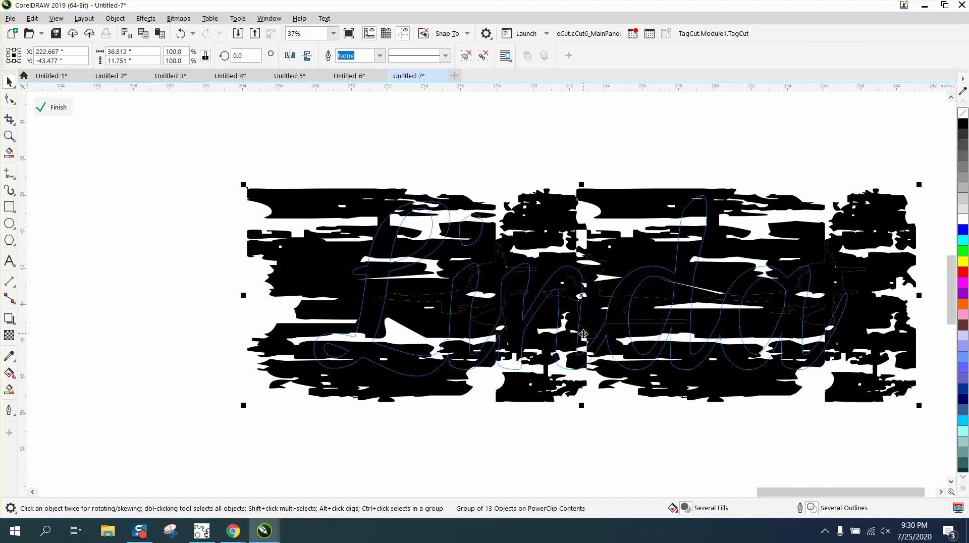
{"action": "left_click", "coordinate": [9, 136]}
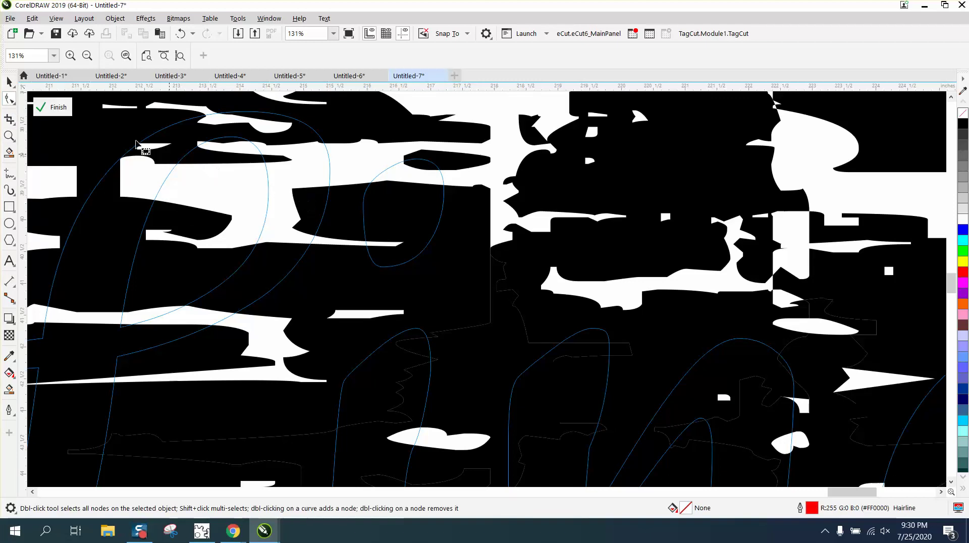
{"action": "key", "text": "space"}
{"action": "left_click", "coordinate": [344, 217]}
{"action": "scroll", "coordinate": [401, 225], "scroll_direction": "down", "scroll_amount": 4}
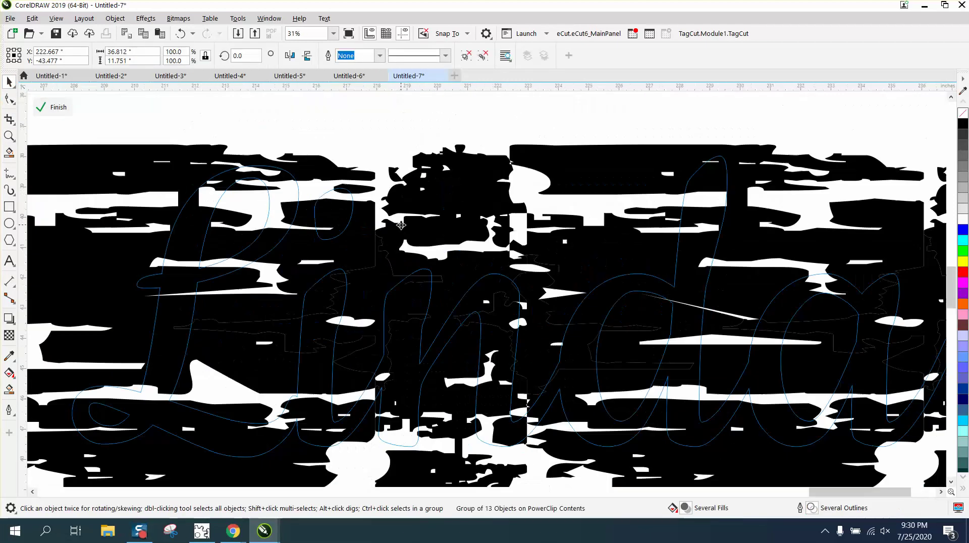
{"action": "scroll", "coordinate": [402, 225], "scroll_direction": "down", "scroll_amount": 2}
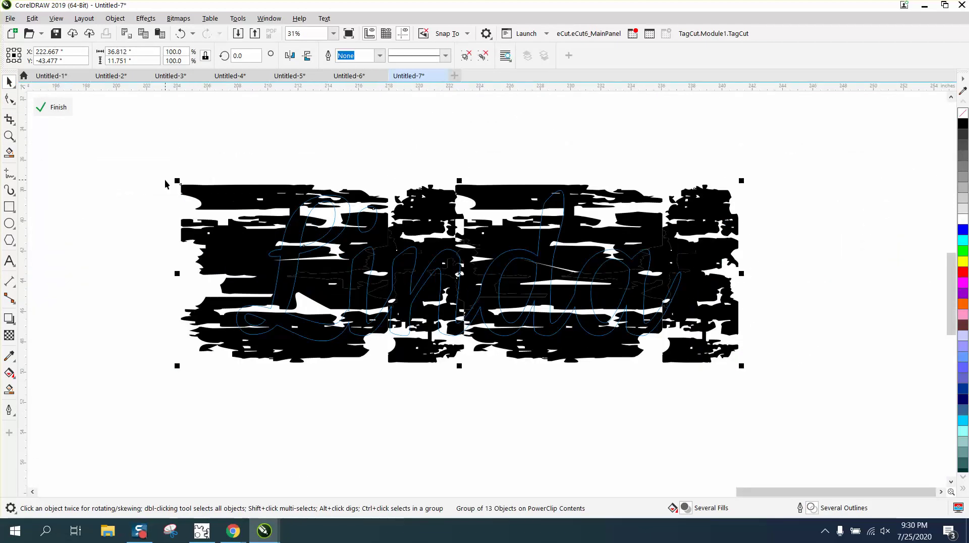
Finish the PowerClip edit so the taller grunge pattern is reclipped inside Linda.
{"action": "left_click", "coordinate": [61, 108]}
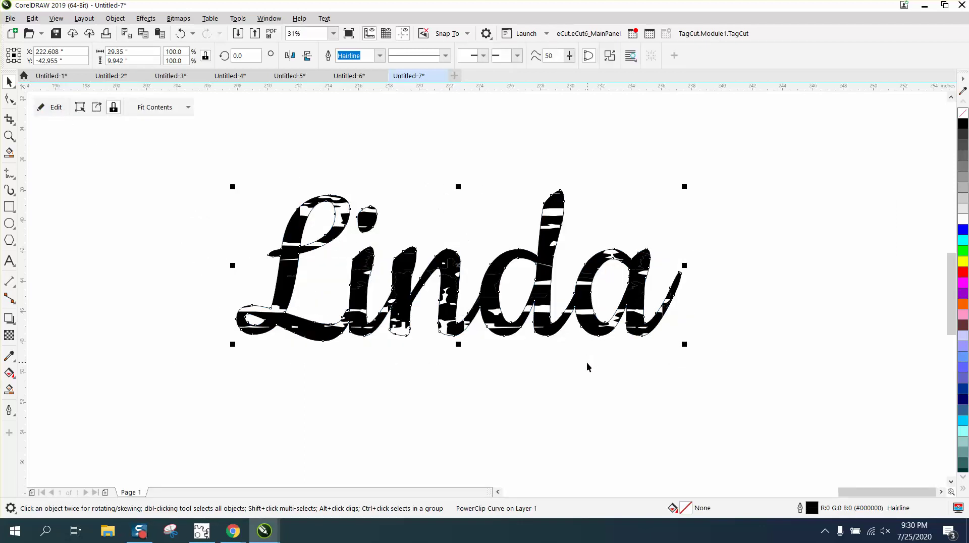
{"action": "scroll", "coordinate": [323, 298], "scroll_direction": "down", "scroll_amount": 2}
{"action": "scroll", "coordinate": [271, 303], "scroll_direction": "down", "scroll_amount": 4}
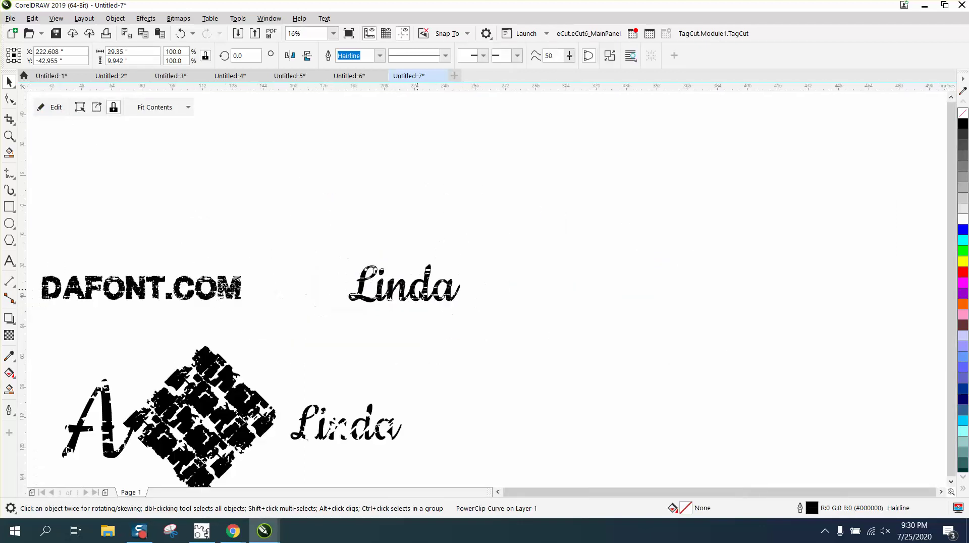
{"action": "scroll", "coordinate": [129, 231], "scroll_direction": "up", "scroll_amount": 1}
Zoom in on the Hard Grunge DAFONT.COM sample text and select it.
{"action": "left_click", "coordinate": [9, 136]}
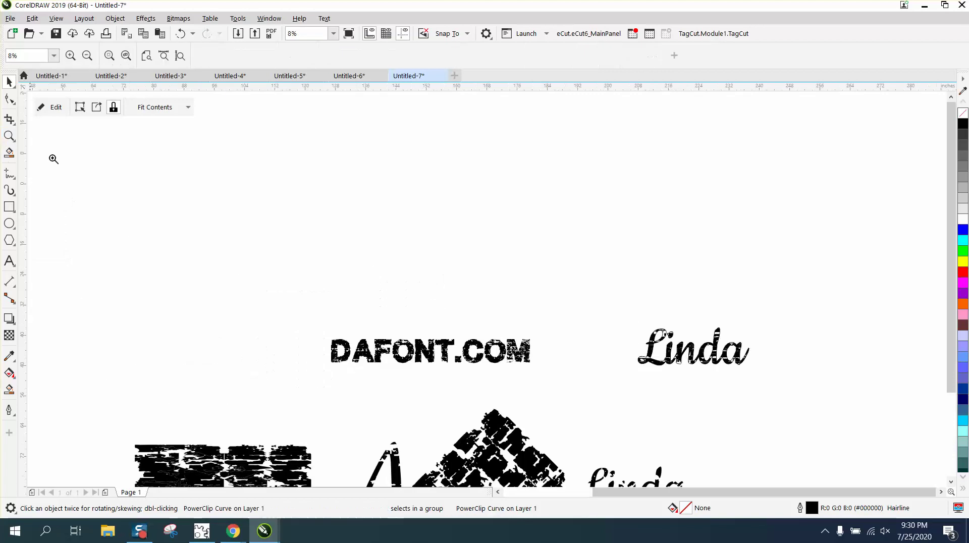
{"action": "left_click_drag", "start_coordinate": [316, 330], "coordinate": [528, 385]}
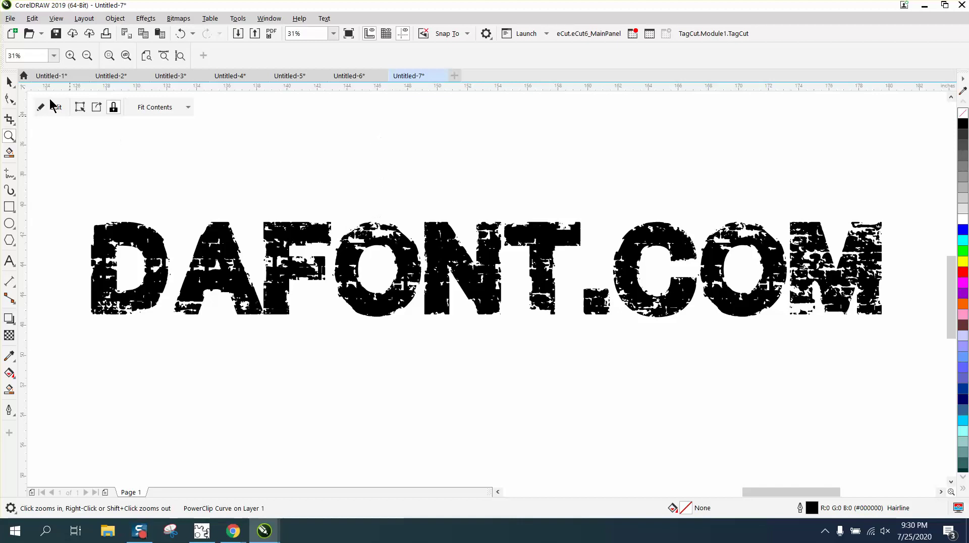
{"action": "left_click", "coordinate": [9, 81]}
{"action": "left_click", "coordinate": [394, 235]}
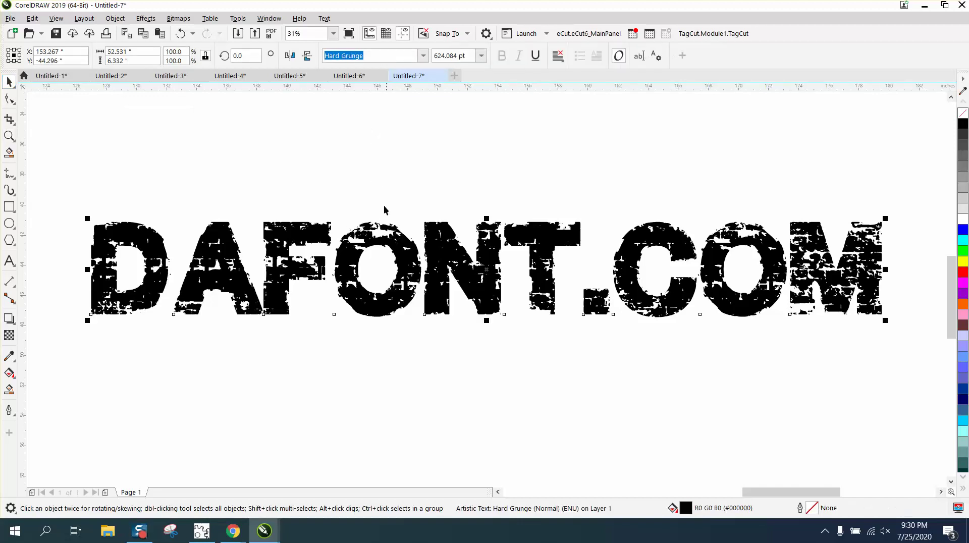